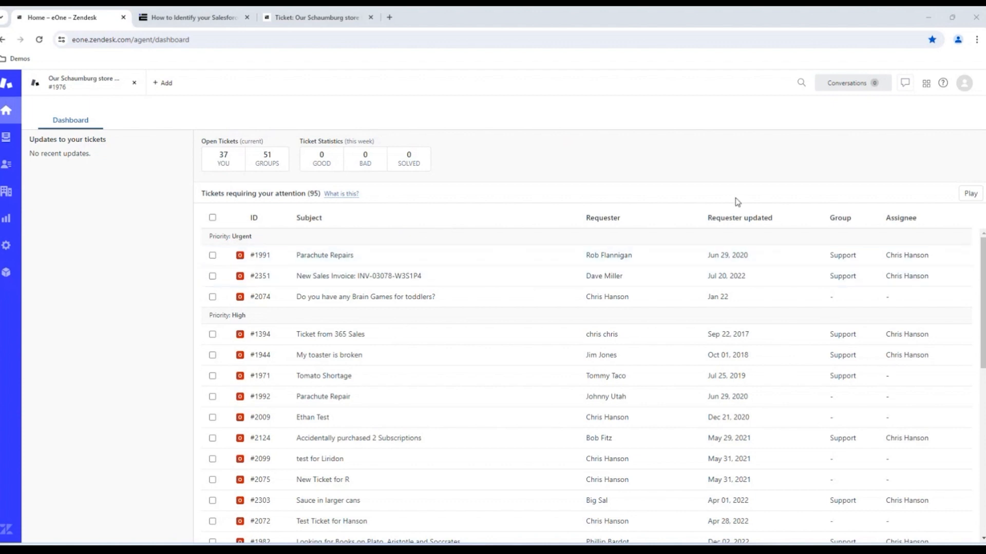
- Open the product switcher from the grid icon in the Zendesk agent dashboard's top bar
{"action": "left_click", "coordinate": [926, 83]}
- Open Admin Center, go to Apps and integrations > Zendesk Support apps, then open the Marketplace
{"action": "left_click", "coordinate": [842, 367]}
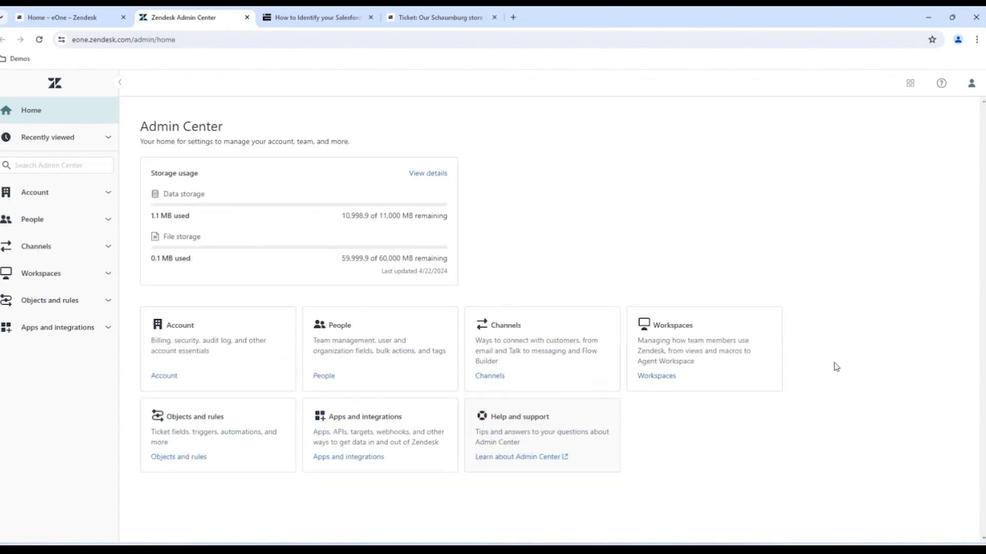
{"action": "left_click", "coordinate": [102, 334]}
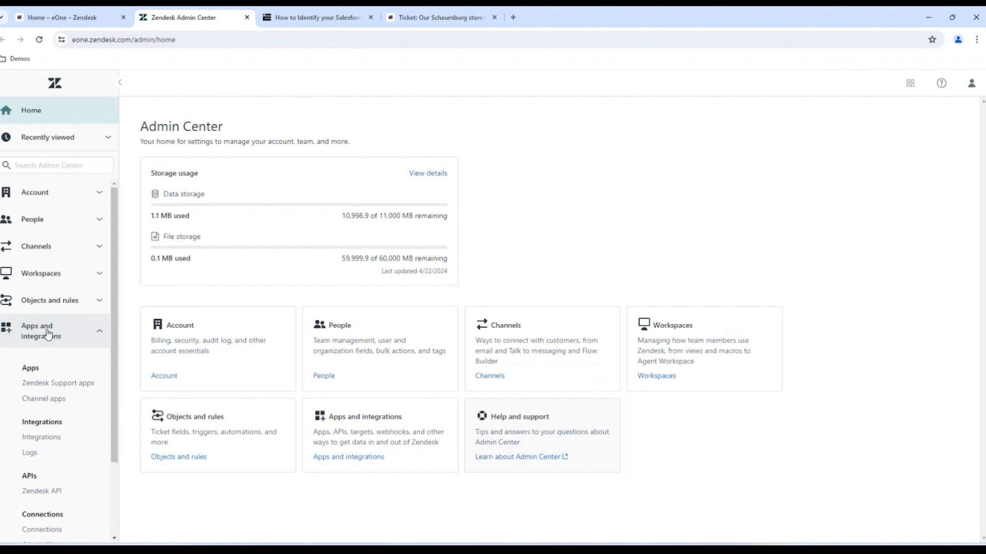
{"action": "left_click", "coordinate": [75, 388]}
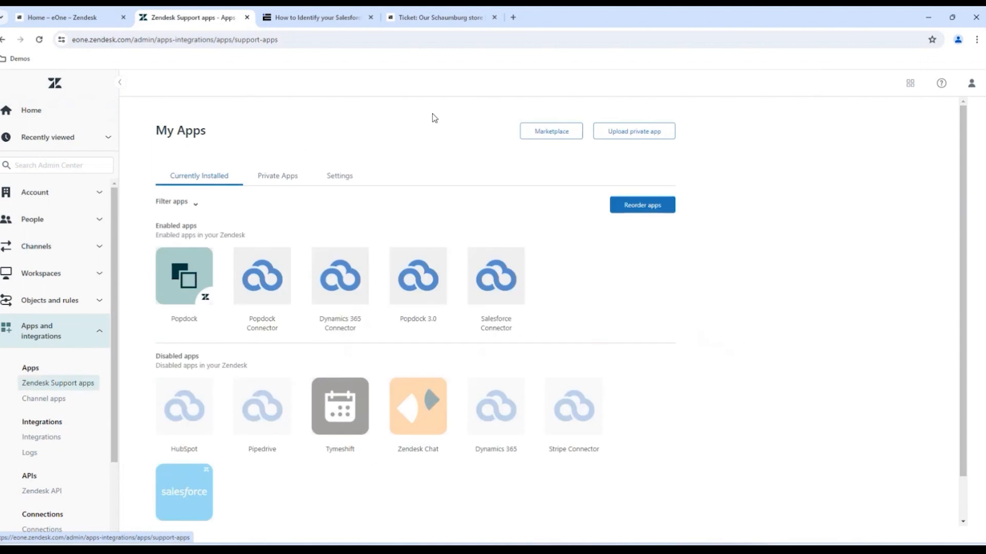
{"action": "left_click", "coordinate": [551, 133]}
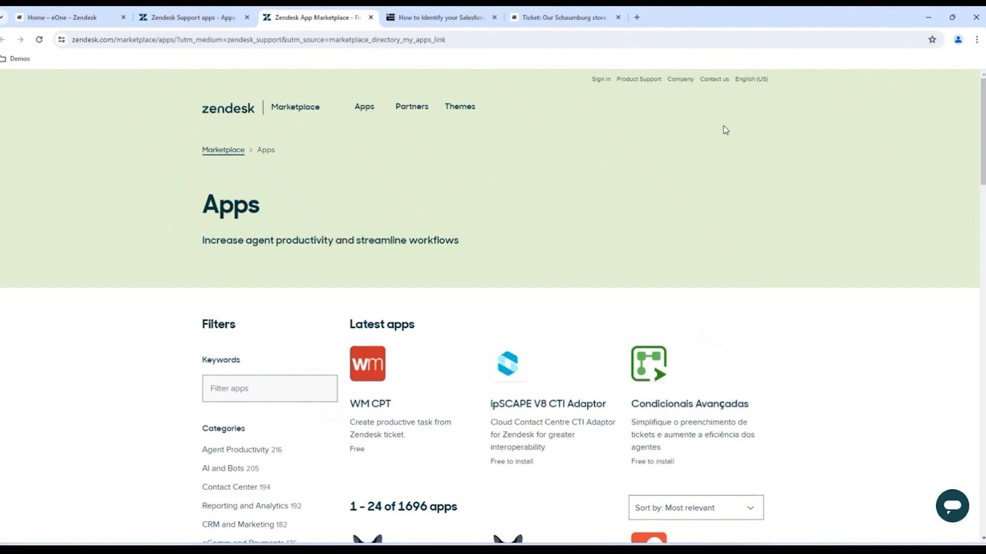
- Filter Marketplace apps by the keyword 'Popdock' and scroll to the four connector results
{"action": "left_click", "coordinate": [246, 391]}
{"action": "type", "text": "Popdock"}
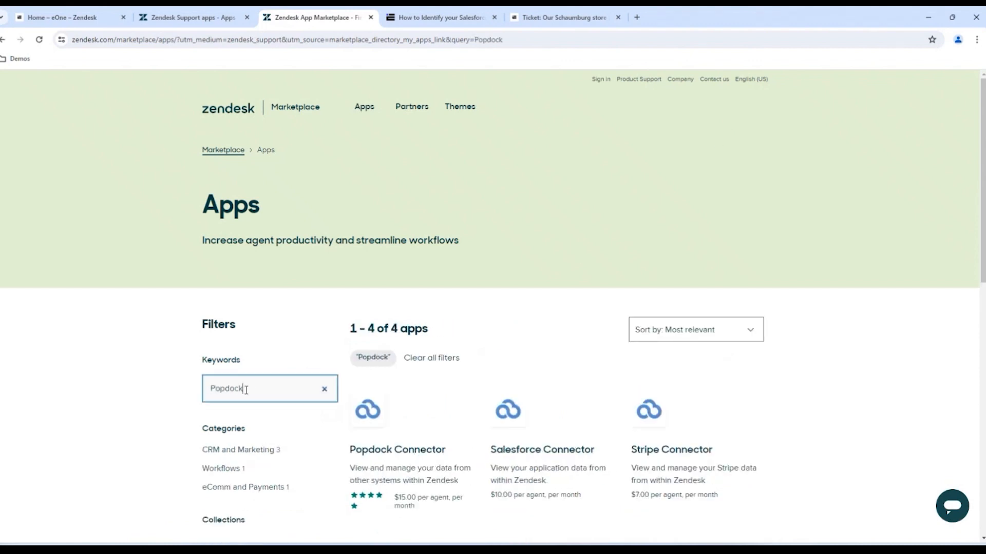
{"action": "scroll", "coordinate": [905, 375], "scroll_direction": "down", "scroll_amount": 4}
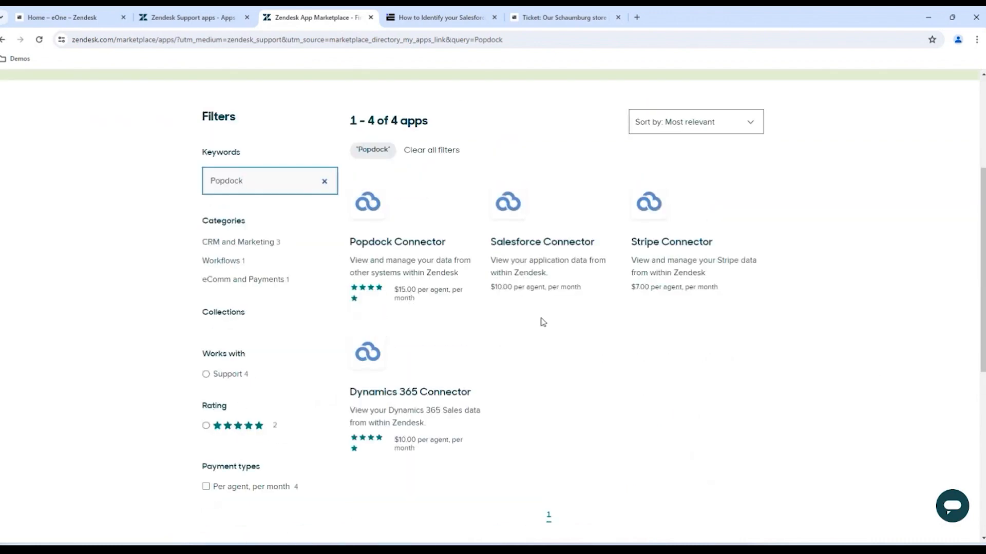
- Open the Salesforce Connector app listing and look over its details
{"action": "left_click", "coordinate": [538, 245]}
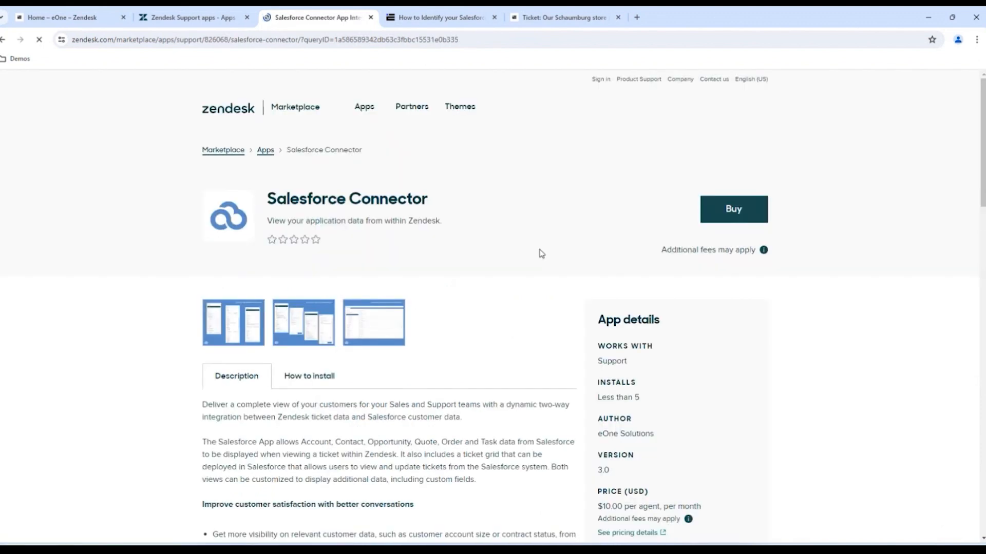
{"action": "scroll", "coordinate": [525, 255], "scroll_direction": "down", "scroll_amount": 2}
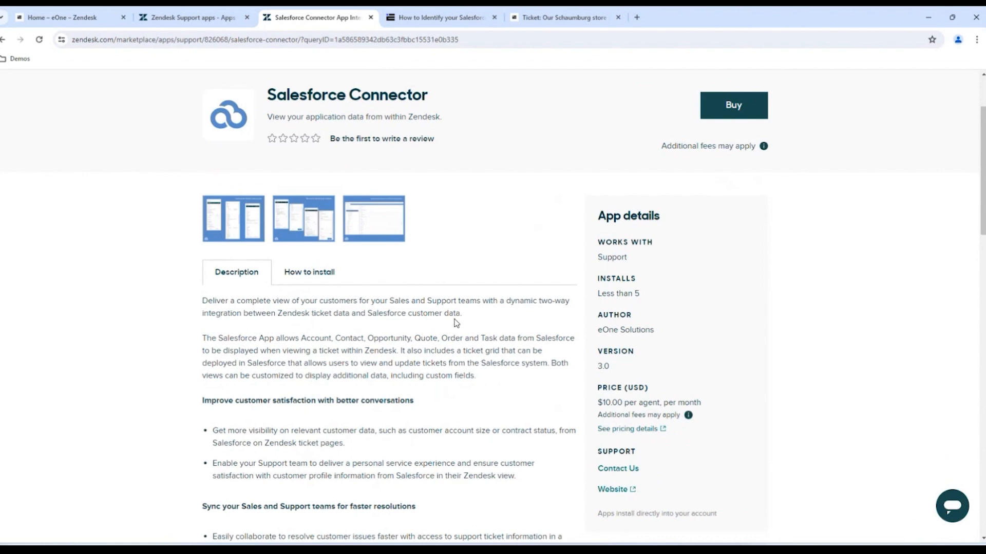
{"action": "scroll", "coordinate": [462, 316], "scroll_direction": "down", "scroll_amount": 2}
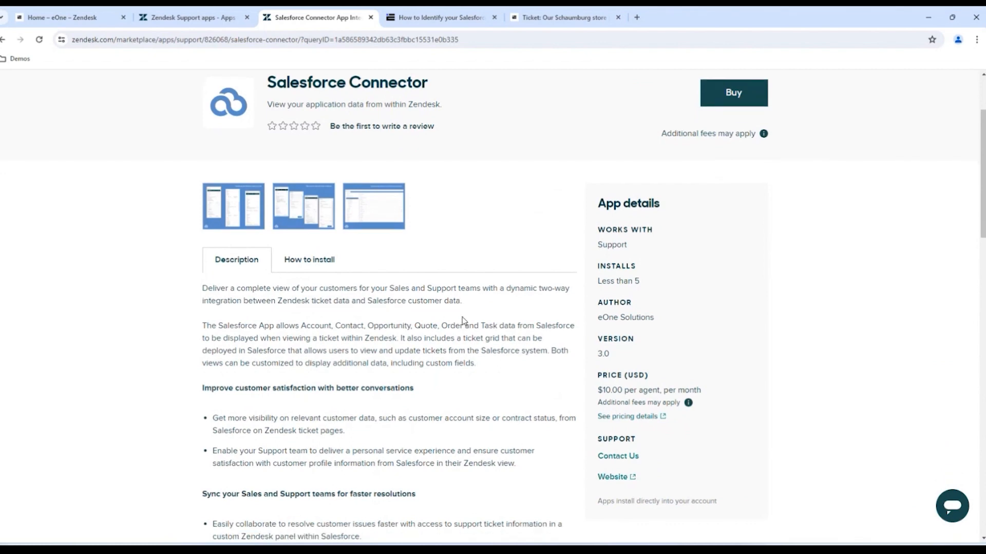
{"action": "scroll", "coordinate": [465, 320], "scroll_direction": "up", "scroll_amount": 2}
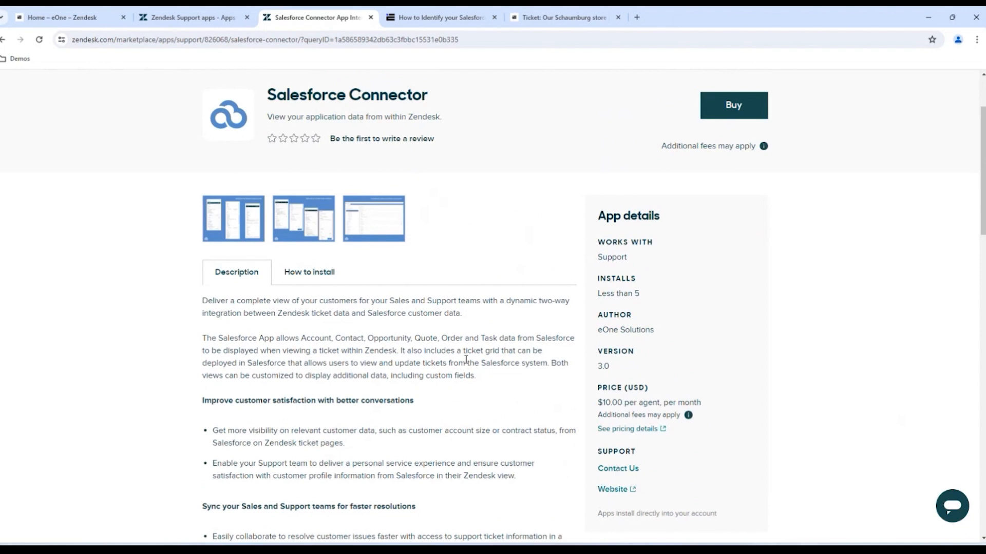
{"action": "scroll", "coordinate": [528, 400], "scroll_direction": "up", "scroll_amount": 1}
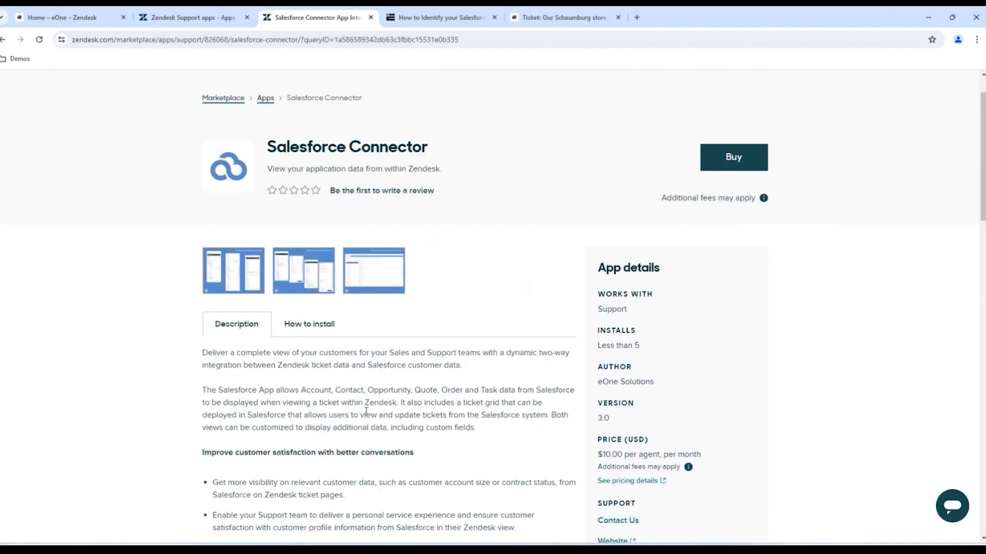
- Show the How to install instructions and open the Register link in a new tab
{"action": "left_click", "coordinate": [309, 325]}
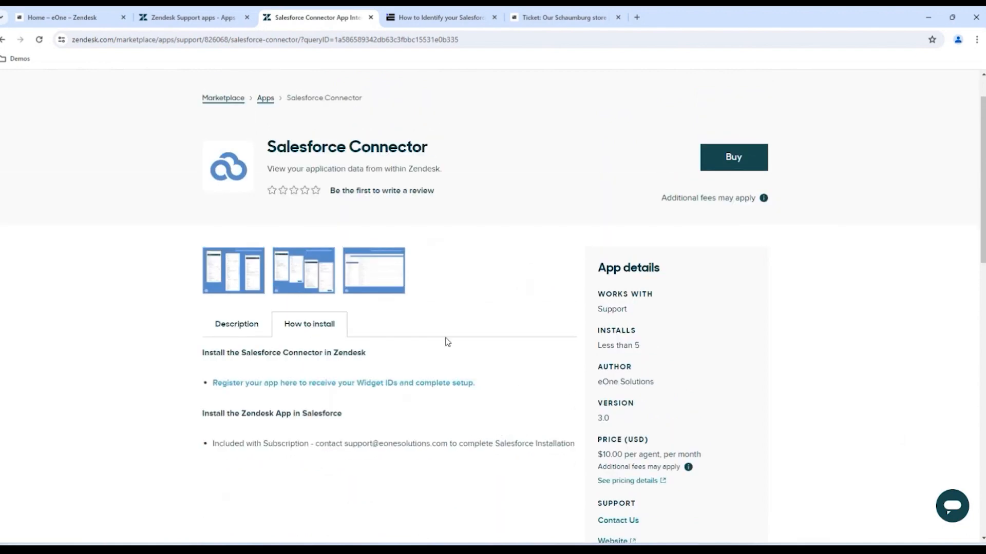
{"action": "right_click", "coordinate": [336, 386]}
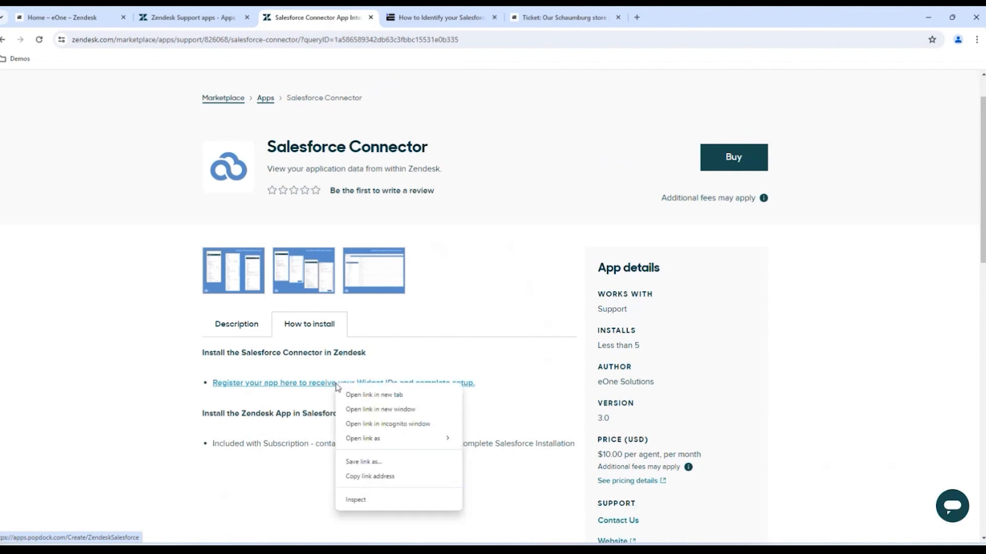
{"action": "left_click", "coordinate": [386, 398]}
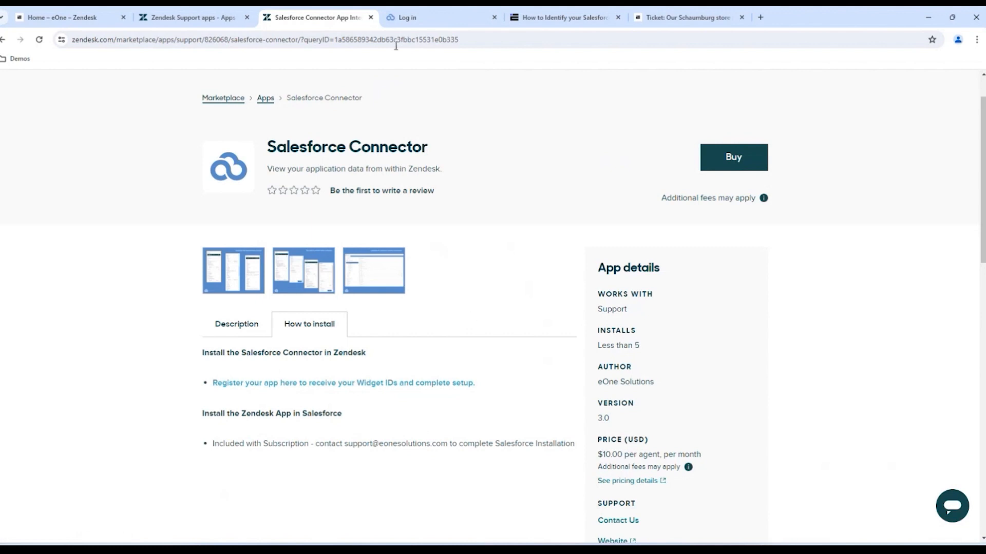
- Sign up for Popdock with the user's name, e-mail, company 'eOne Zendesk Example' and a password
{"action": "left_click", "coordinate": [403, 17]}
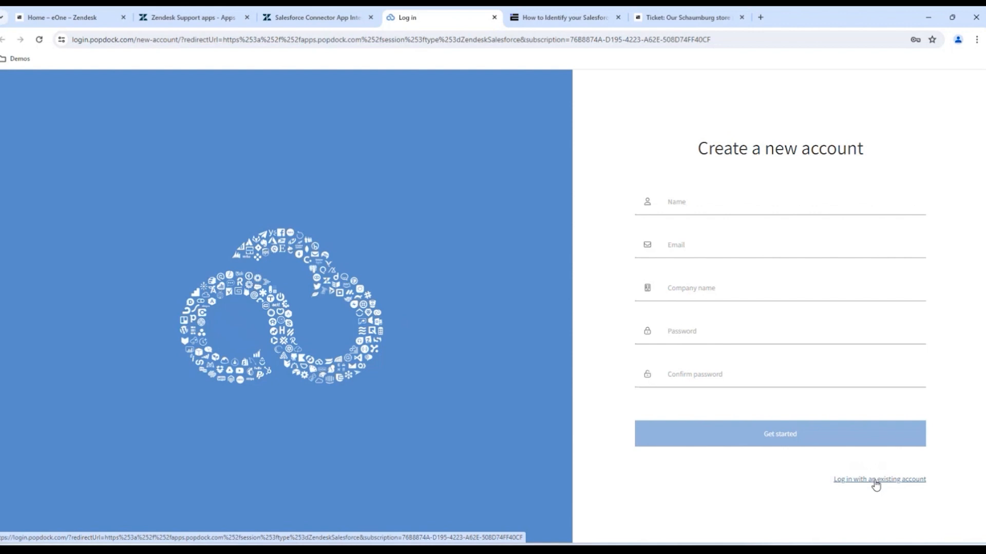
{"action": "left_click", "coordinate": [703, 206]}
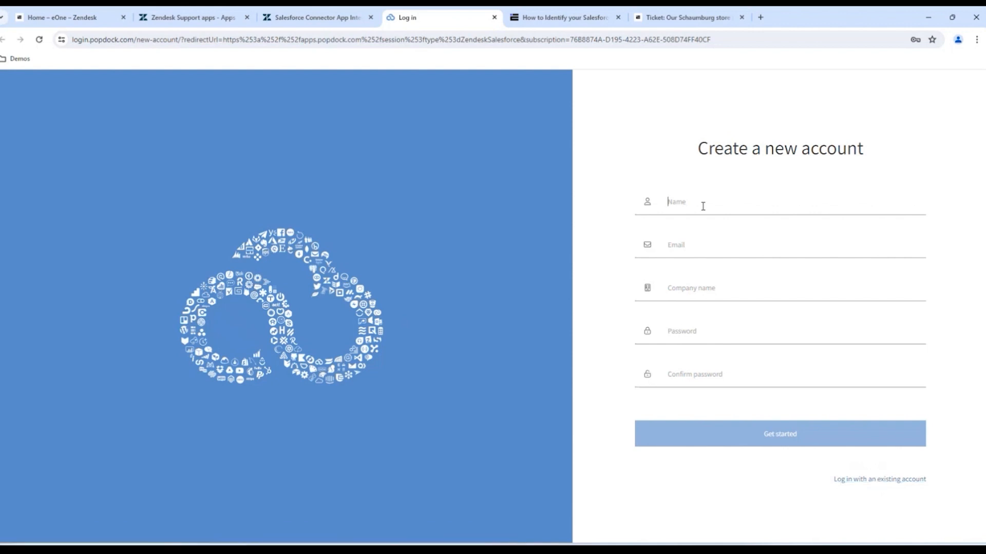
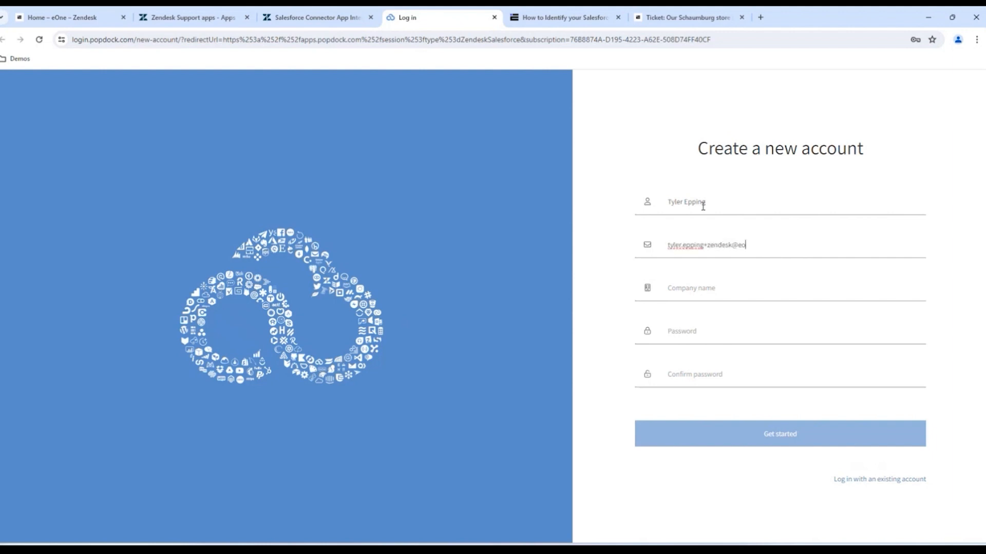
{"action": "key", "text": "Tab"}
{"action": "type", "text": "eOne Zendesk Example"}
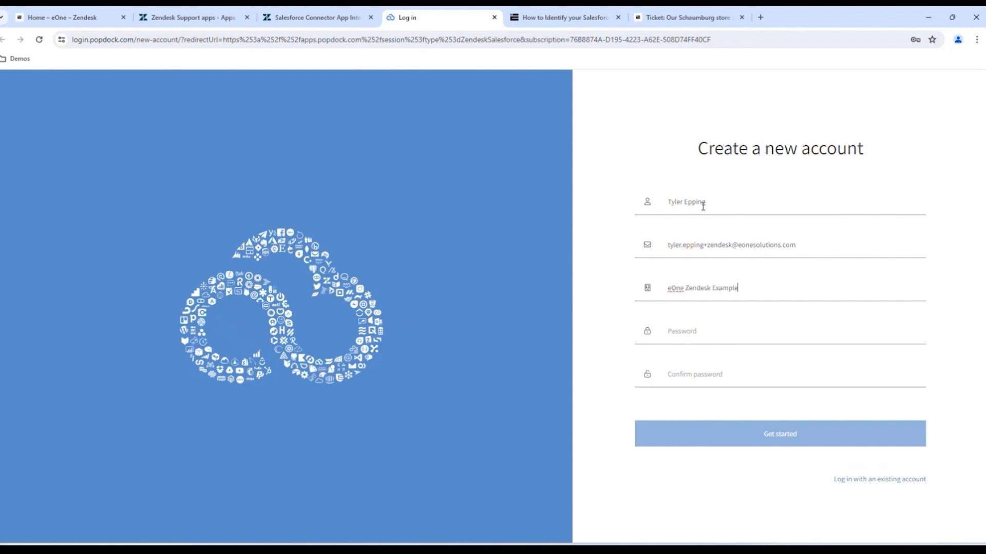
{"action": "key", "text": "Tab"}
{"action": "type", "text": "**********"}
{"action": "key", "text": "Tab"}
{"action": "type", "text": "**********"}
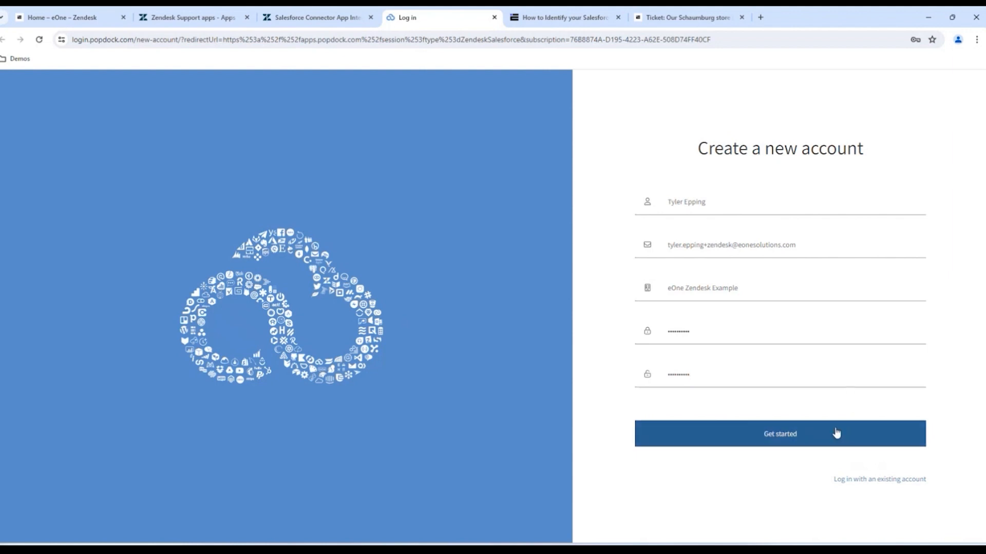
{"action": "left_click", "coordinate": [775, 438]}
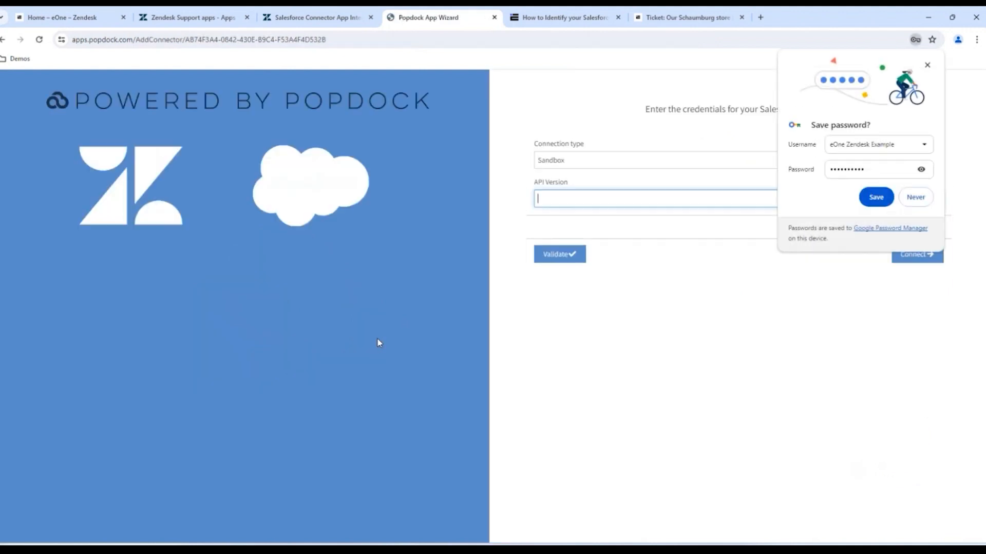
- Dismiss the save-password prompt and set the Salesforce connection type to Production
{"action": "left_click", "coordinate": [927, 65]}
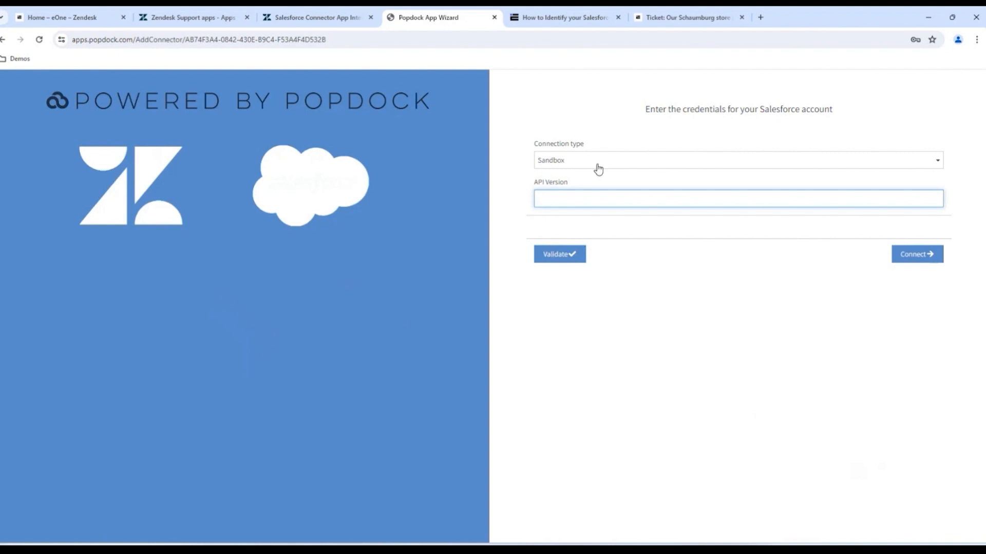
{"action": "left_click", "coordinate": [937, 164]}
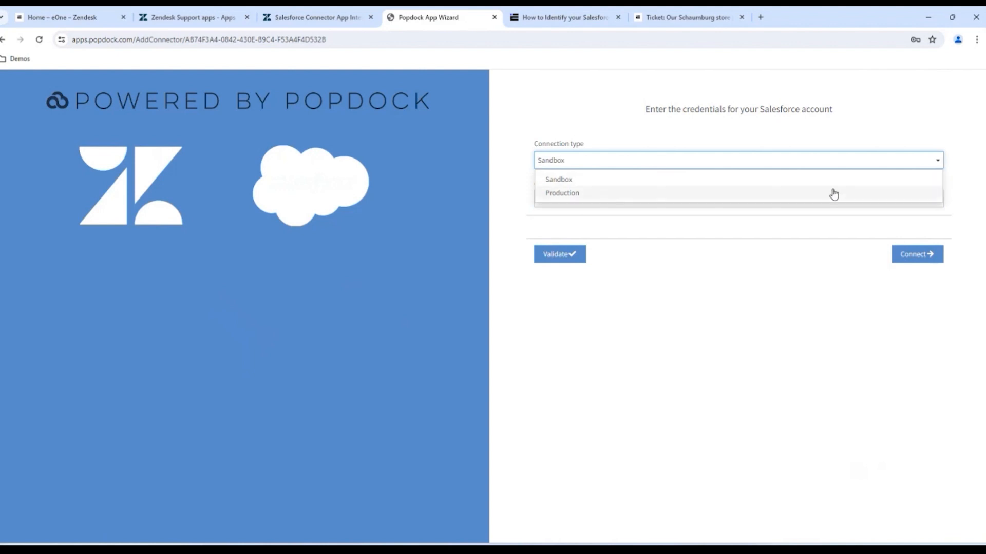
{"action": "left_click", "coordinate": [559, 194]}
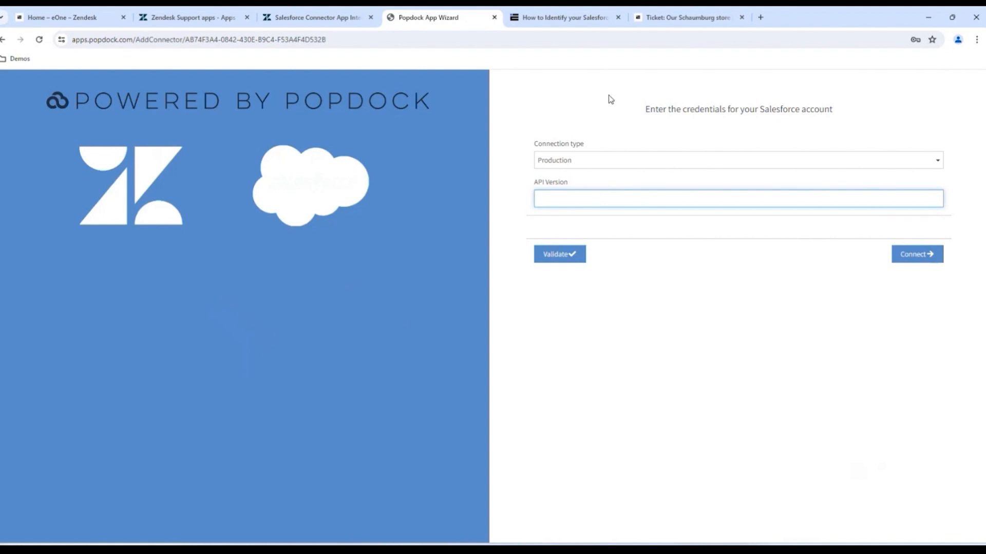
- Check the eOne API version help article, then enter API Version 60.0 in the wizard
{"action": "left_click", "coordinate": [585, 18]}
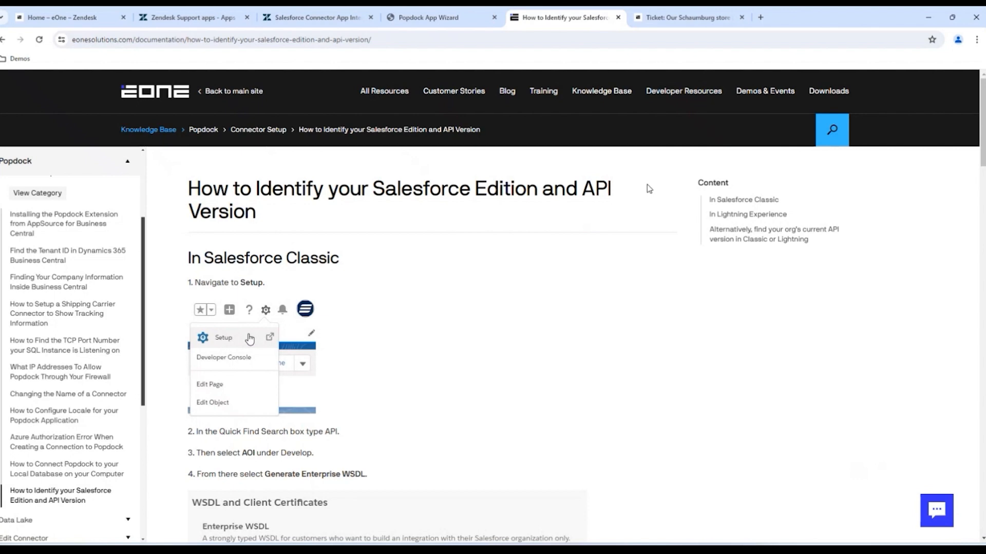
{"action": "left_click", "coordinate": [389, 22]}
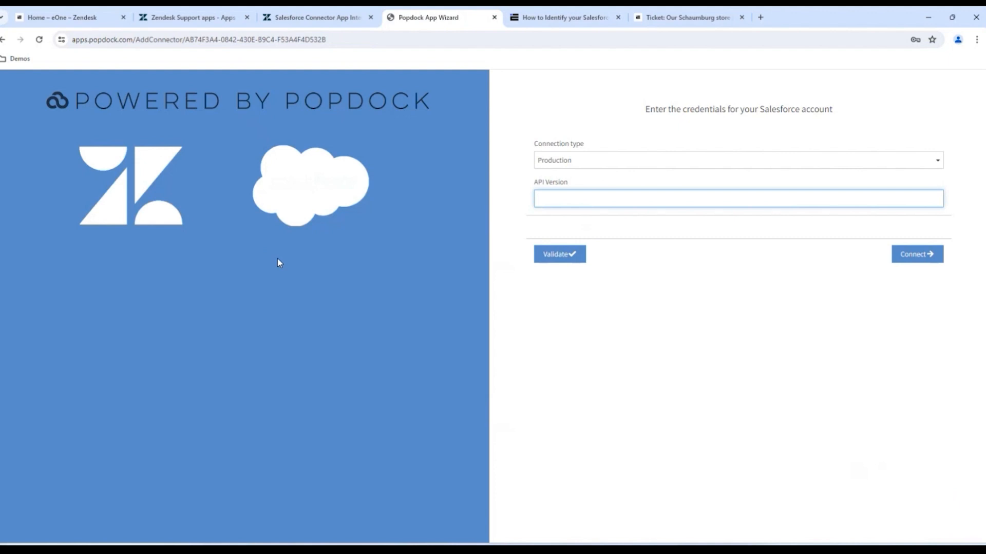
{"action": "type", "text": "60.0"}
- Validate the Salesforce settings, sign in with the saved Salesforce username and allow Popdock access
{"action": "left_click", "coordinate": [553, 255]}
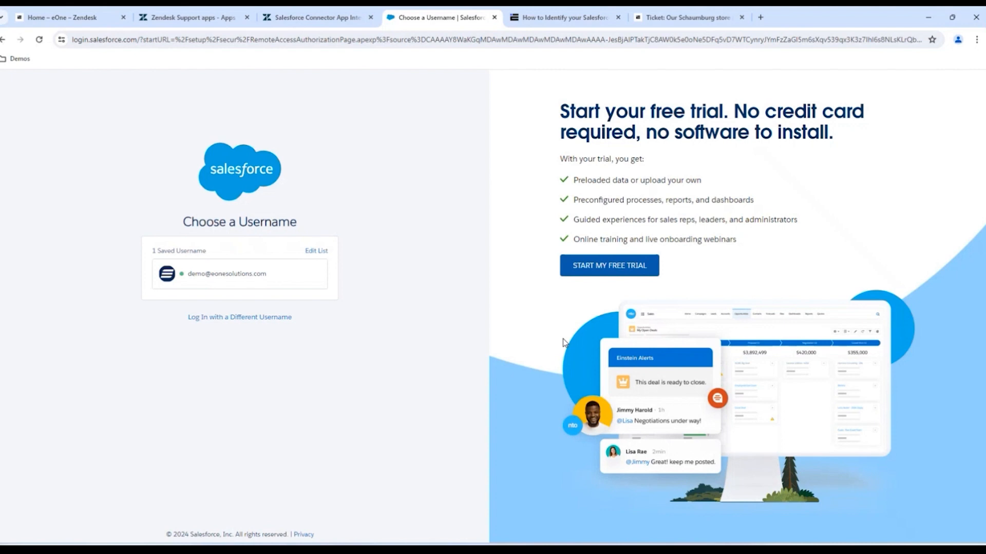
{"action": "left_click", "coordinate": [193, 278]}
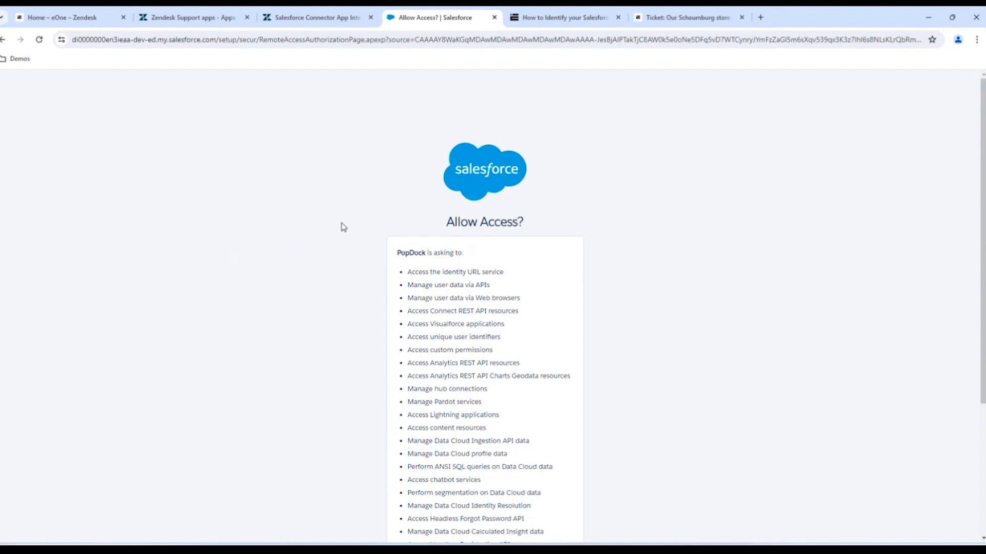
{"action": "scroll", "coordinate": [344, 227], "scroll_direction": "down", "scroll_amount": 4}
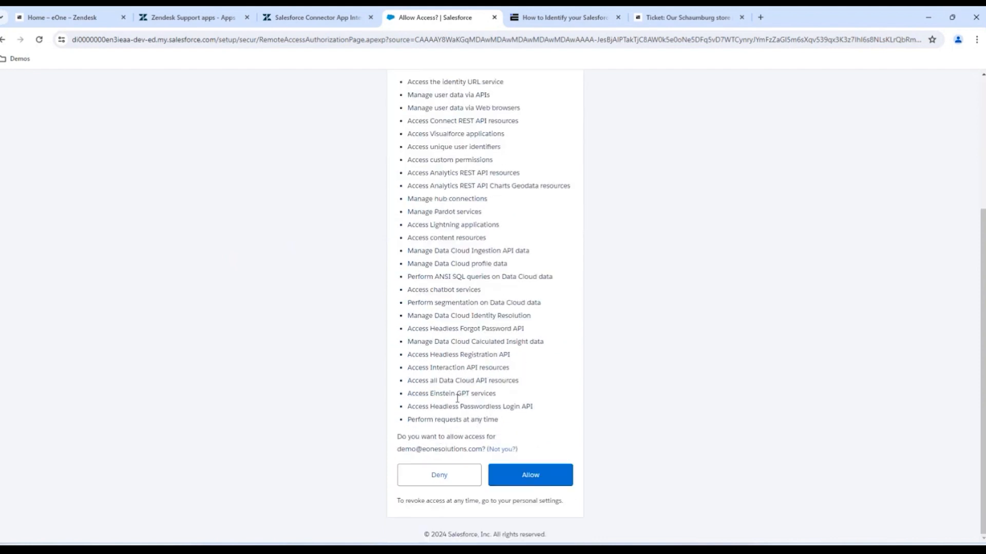
{"action": "left_click", "coordinate": [535, 479]}
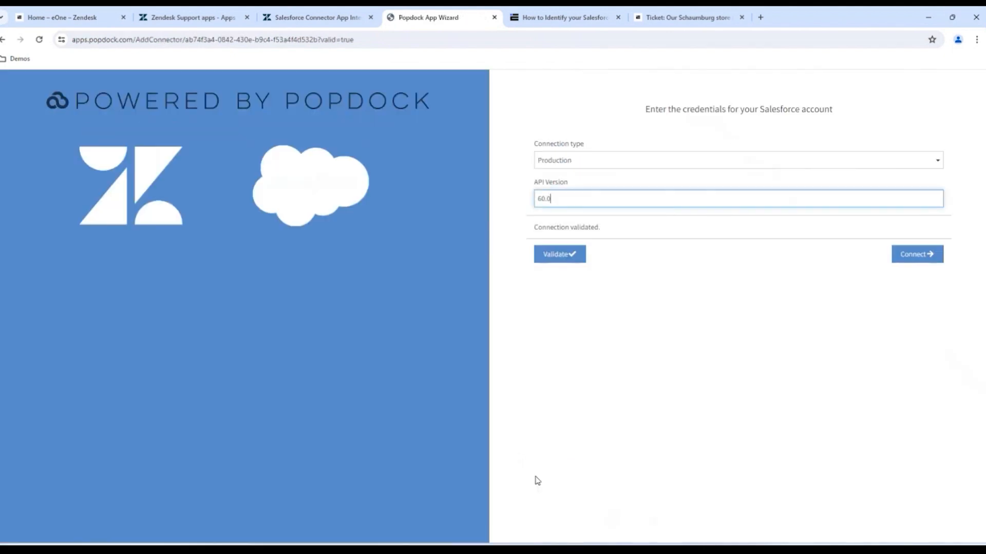
- Connect Salesforce, sign in with the saved username again and allow Popdock access
{"action": "left_click", "coordinate": [920, 261]}
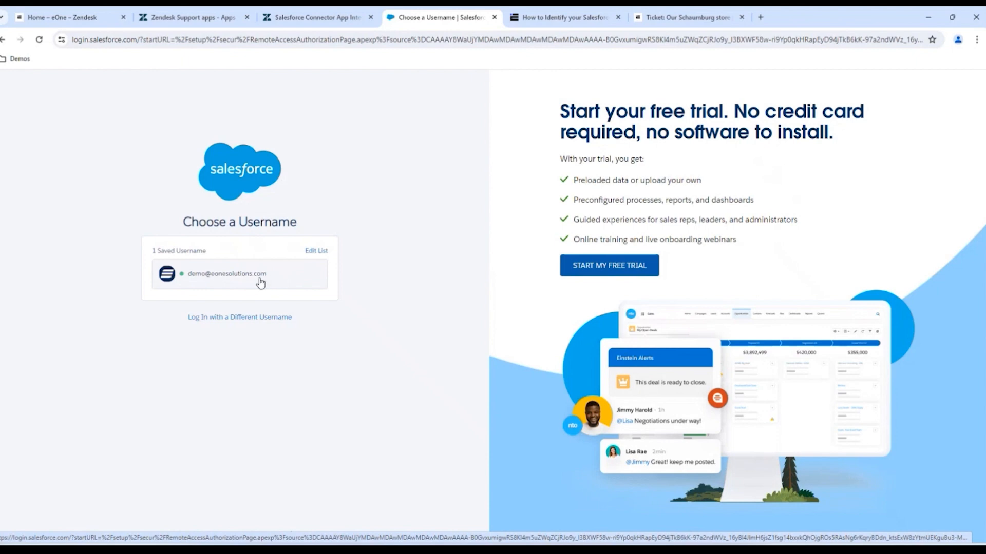
{"action": "left_click", "coordinate": [260, 279]}
{"action": "scroll", "coordinate": [675, 266], "scroll_direction": "down", "scroll_amount": 4}
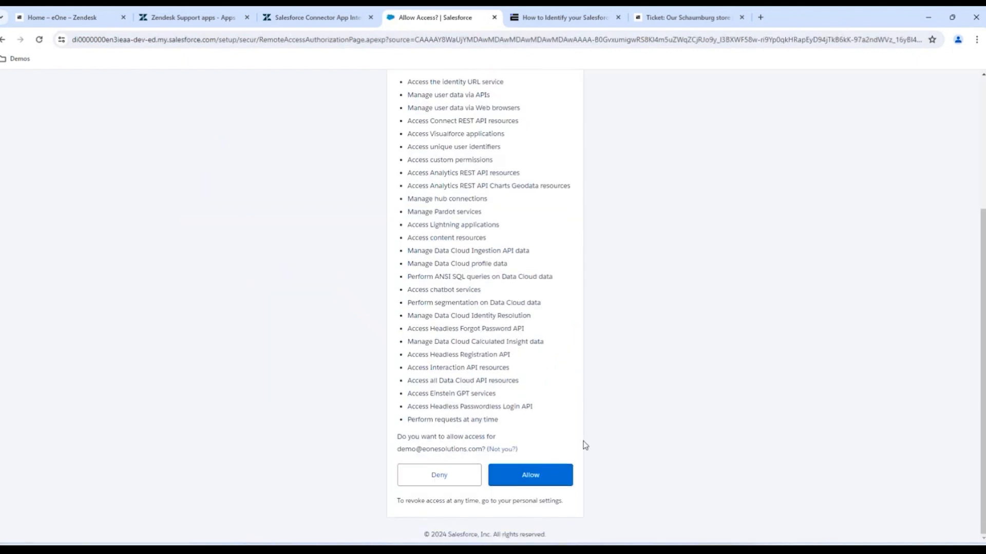
{"action": "left_click", "coordinate": [545, 477]}
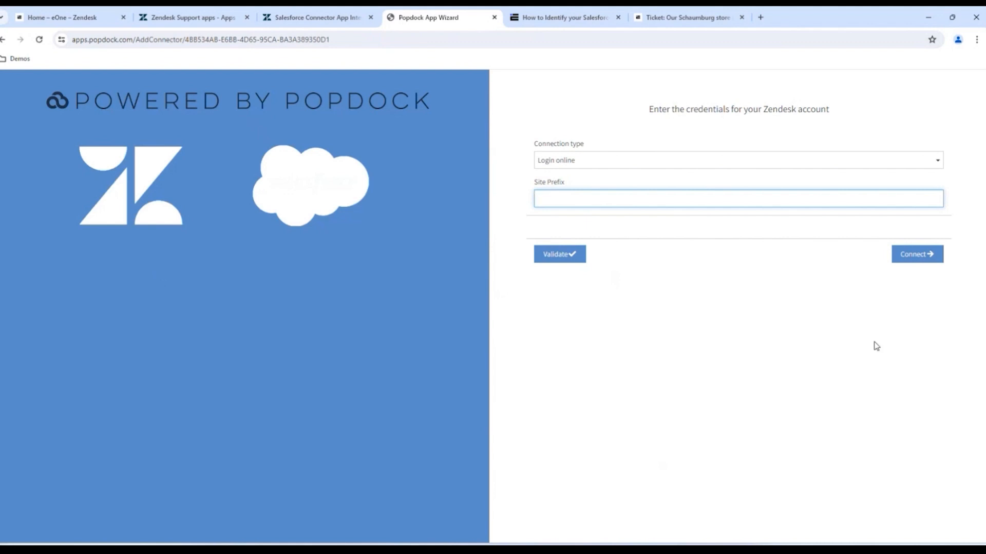
- Keep 'Login online' as the Zendesk connection type and copy the subdomain 'eone' from the Zendesk URL
{"action": "left_click", "coordinate": [933, 165]}
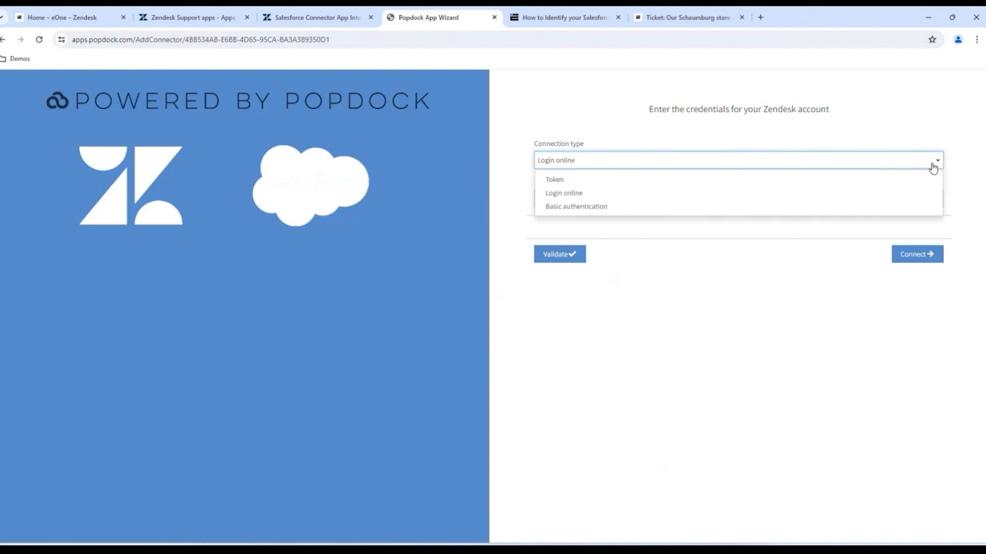
{"action": "left_click", "coordinate": [843, 163]}
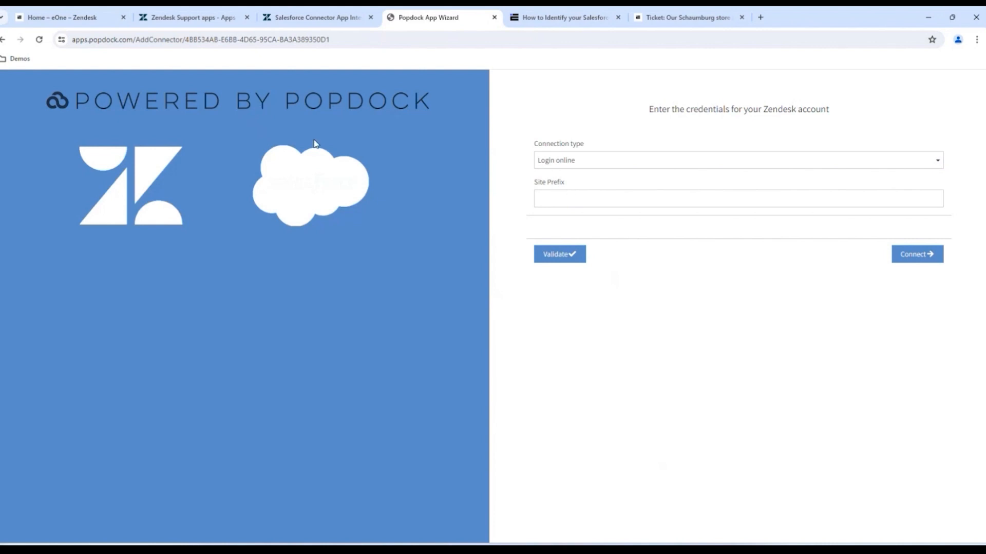
{"action": "left_click", "coordinate": [67, 19]}
{"action": "left_click", "coordinate": [72, 39]}
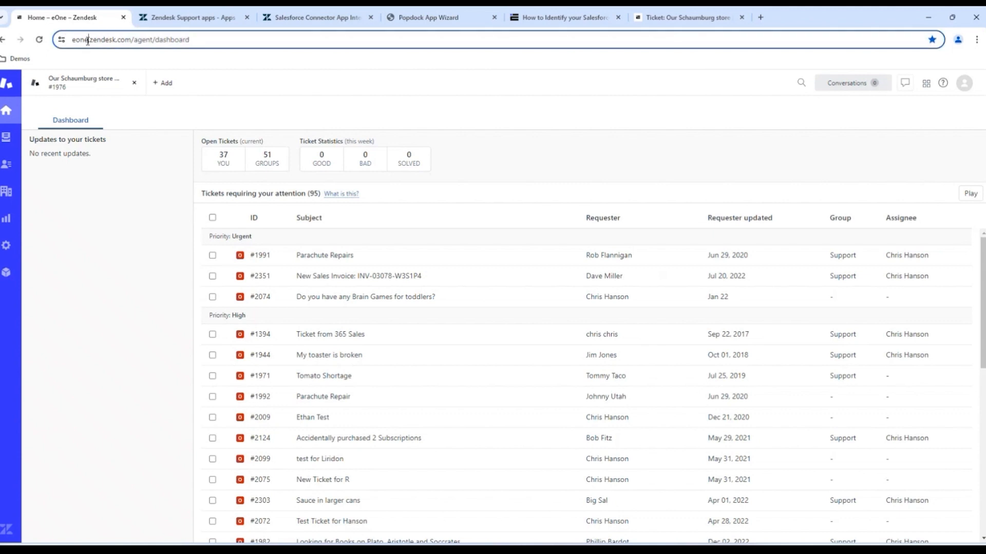
{"action": "double_click", "coordinate": [103, 39]}
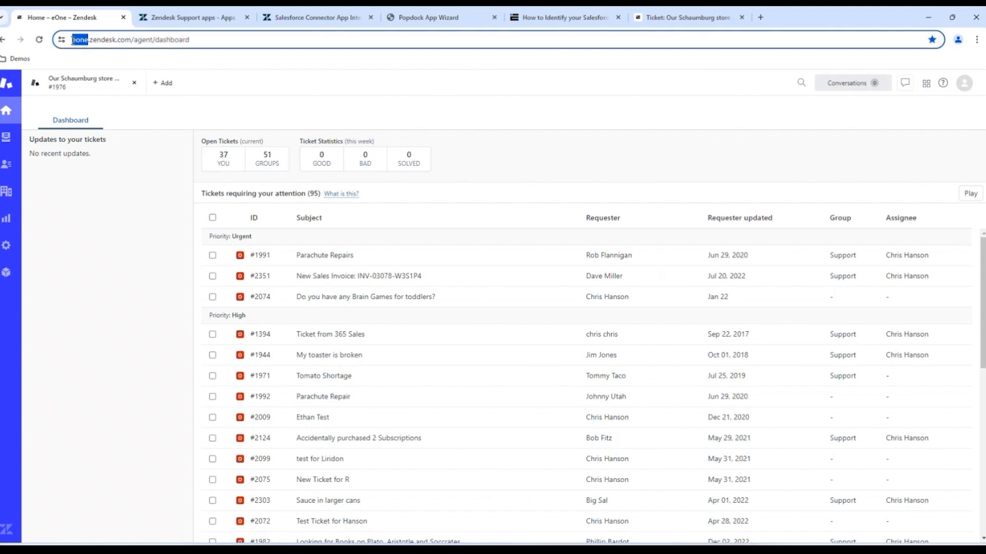
{"action": "right_click", "coordinate": [101, 41]}
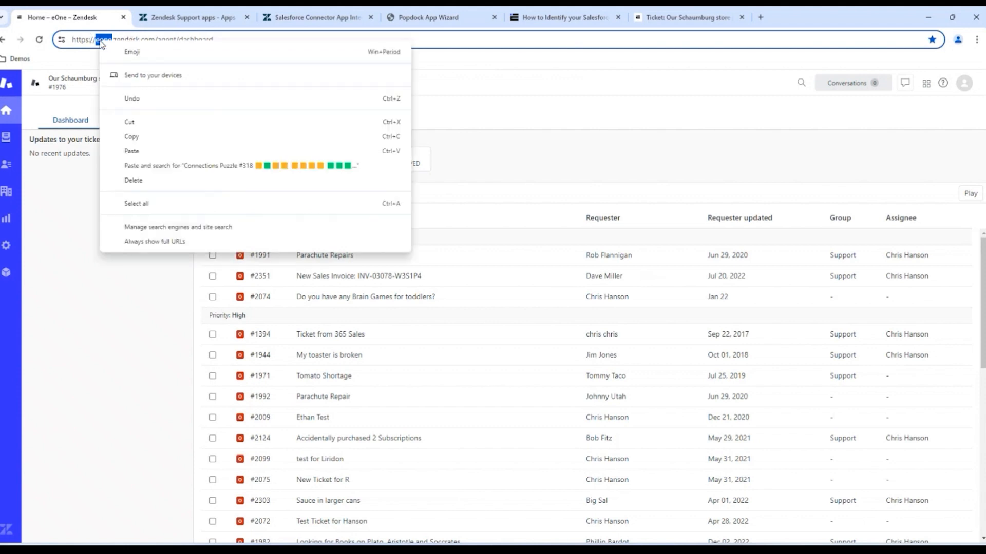
{"action": "left_click", "coordinate": [131, 138]}
- Paste 'eone' into Site Prefix and validate the Zendesk connection
{"action": "left_click", "coordinate": [385, 20]}
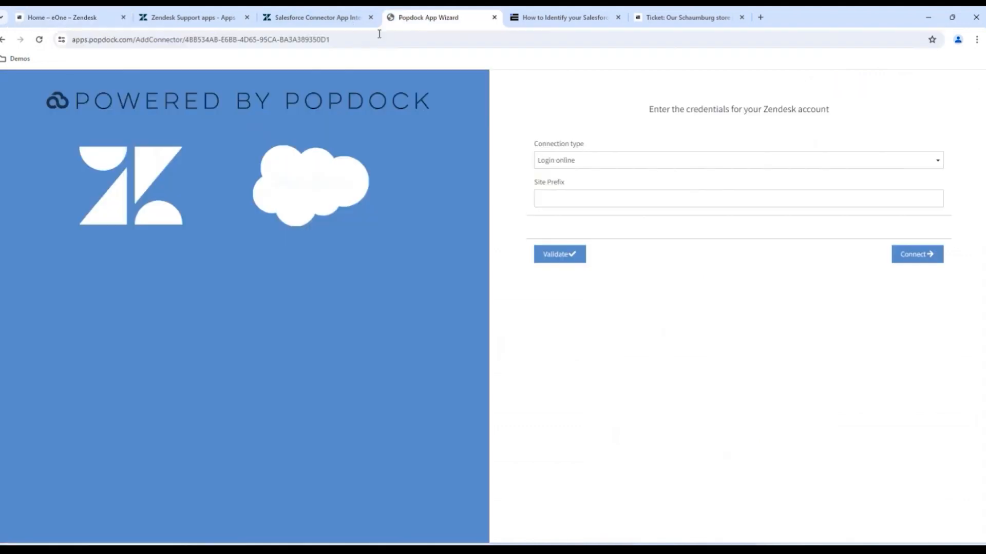
{"action": "left_click", "coordinate": [579, 201]}
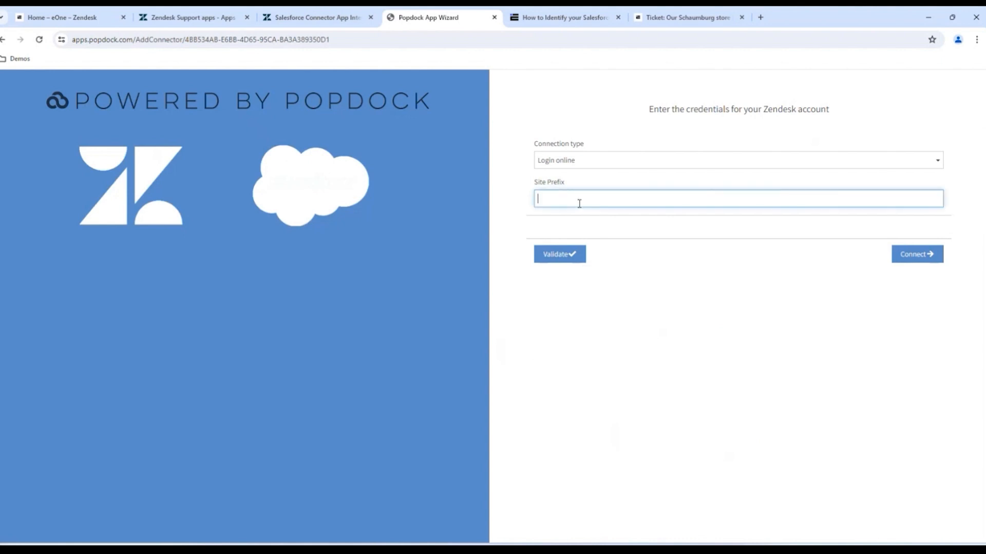
{"action": "key", "text": "ctrl+v"}
{"action": "left_click", "coordinate": [560, 255]}
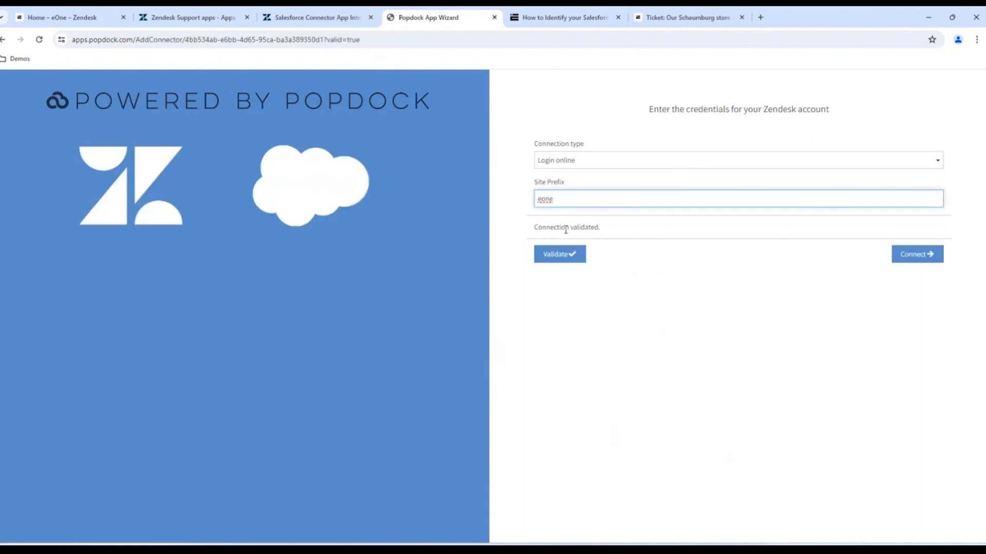
- Connect Zendesk to reach the widget IDs page (domain widget-us1), then return to the Salesforce Connector listing
{"action": "left_click", "coordinate": [918, 263]}
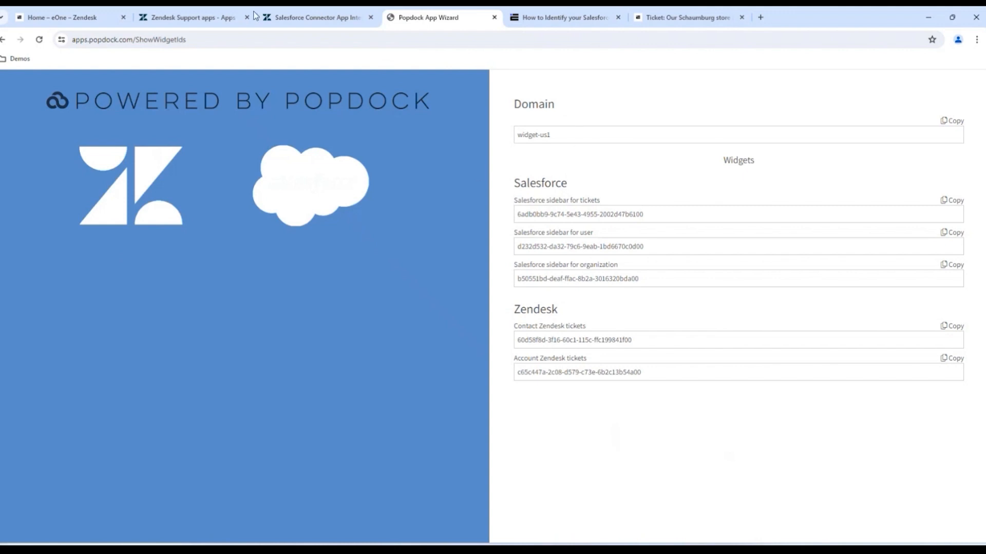
{"action": "left_click", "coordinate": [288, 21]}
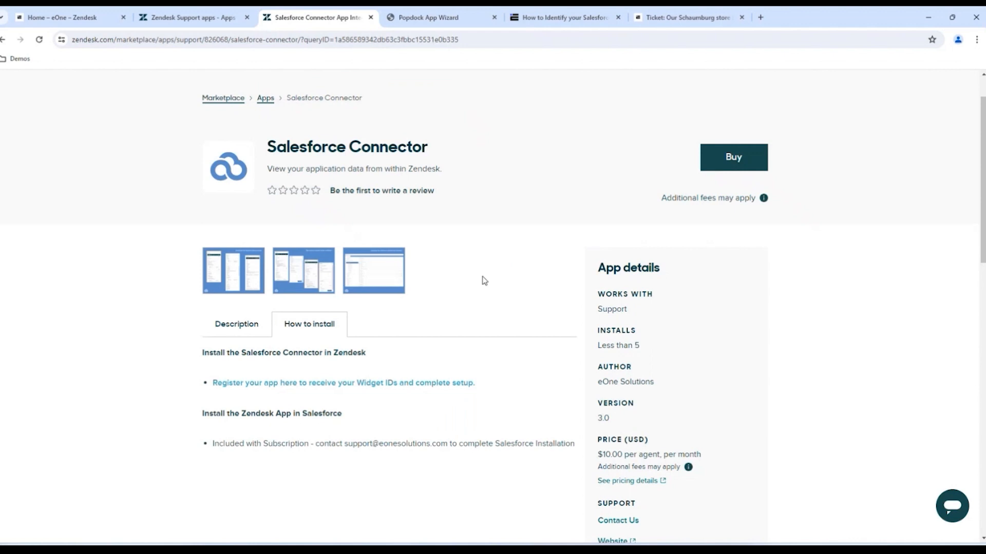
- Buy the Salesforce Connector and install it on the eone.zendesk.com account
{"action": "left_click", "coordinate": [732, 162]}
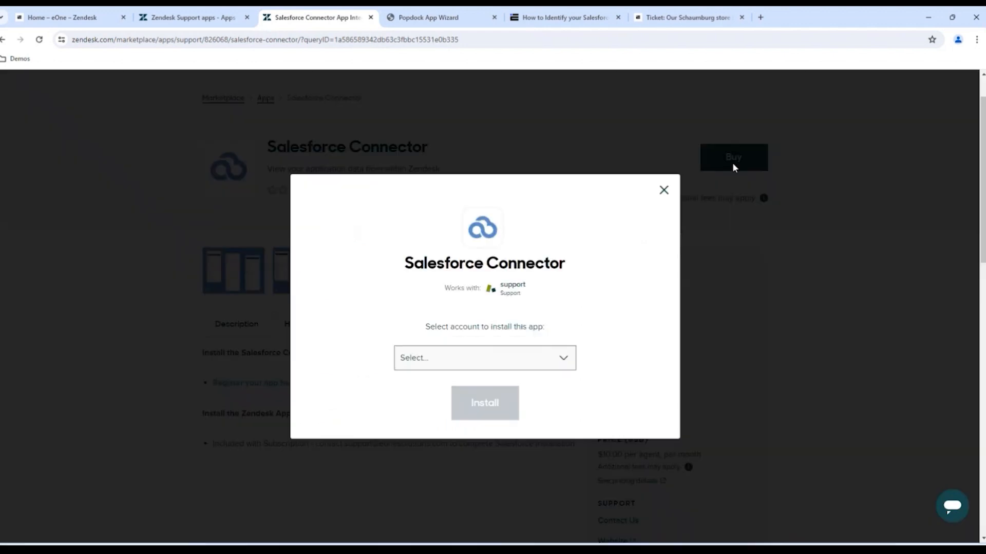
{"action": "left_click", "coordinate": [561, 358]}
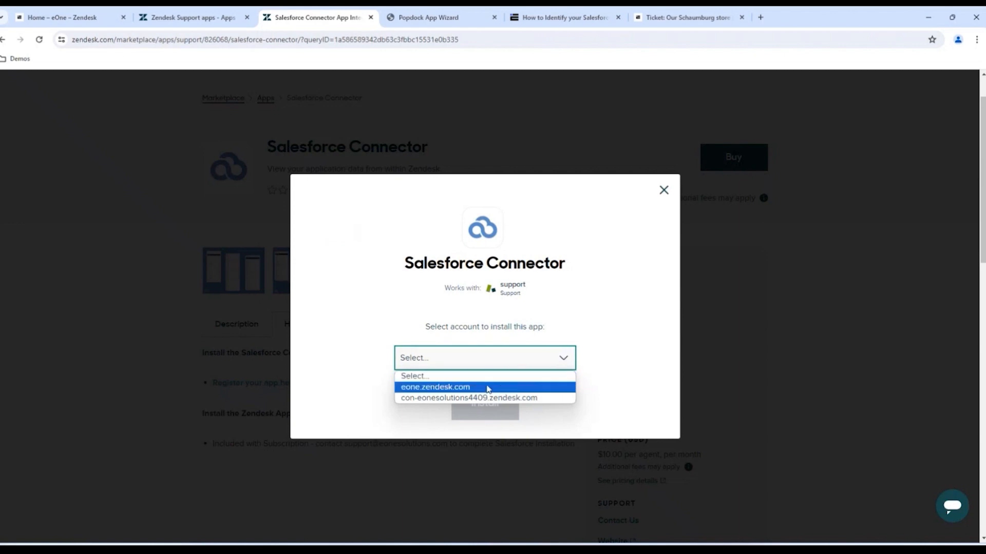
{"action": "left_click", "coordinate": [471, 389]}
{"action": "left_click", "coordinate": [486, 410]}
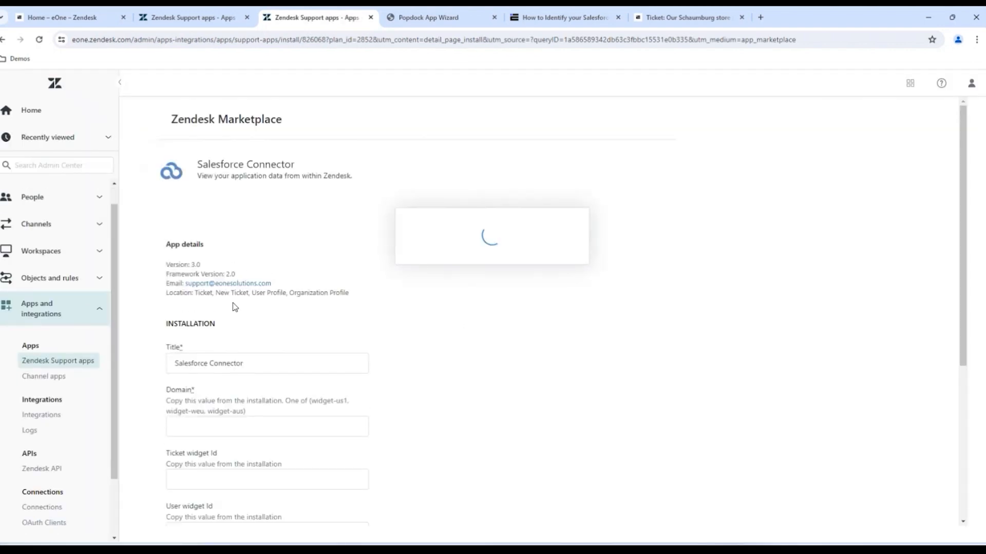
{"action": "scroll", "coordinate": [234, 308], "scroll_direction": "down", "scroll_amount": 2}
{"action": "scroll", "coordinate": [234, 307], "scroll_direction": "up", "scroll_amount": 2}
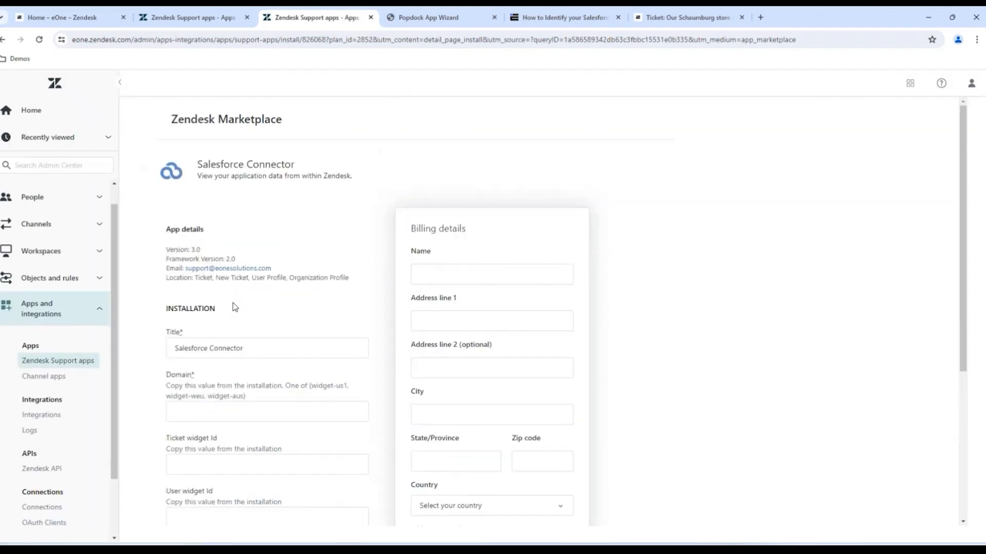
{"action": "scroll", "coordinate": [234, 307], "scroll_direction": "down", "scroll_amount": 4}
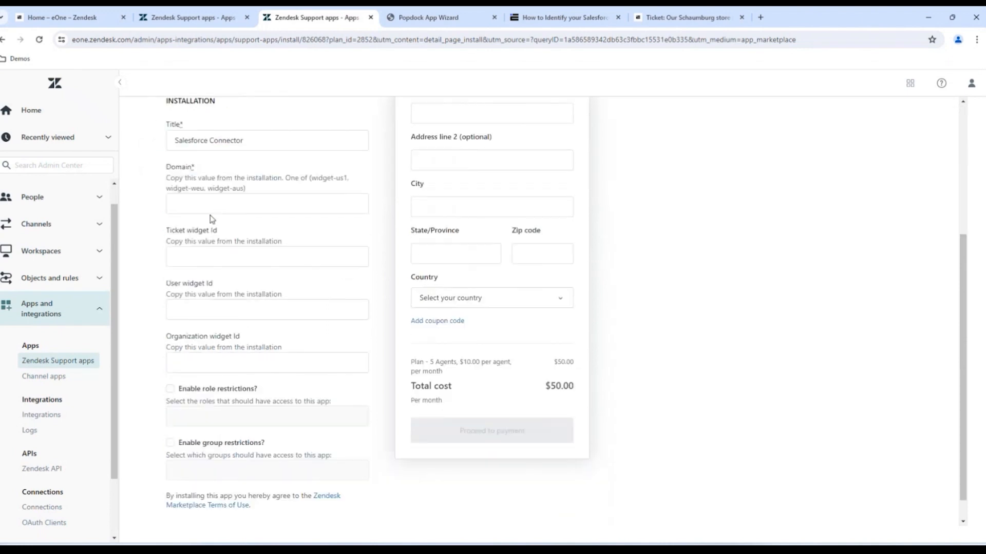
{"action": "scroll", "coordinate": [214, 219], "scroll_direction": "up", "scroll_amount": 1}
{"action": "left_click", "coordinate": [226, 192]}
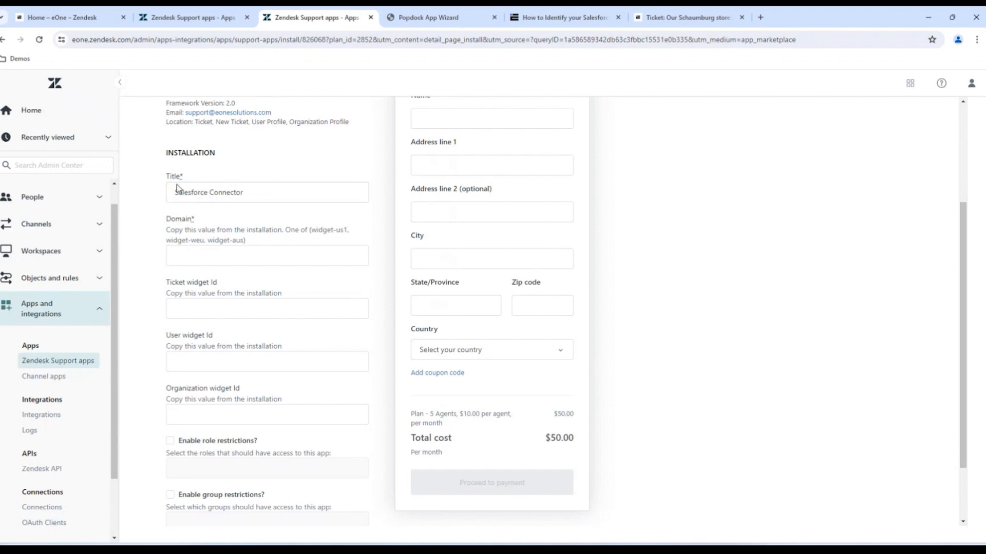
{"action": "left_click", "coordinate": [220, 259]}
- Copy Domain widget-us1 and the ticket sidebar ID from Popdock into the connector form
{"action": "left_click", "coordinate": [394, 24]}
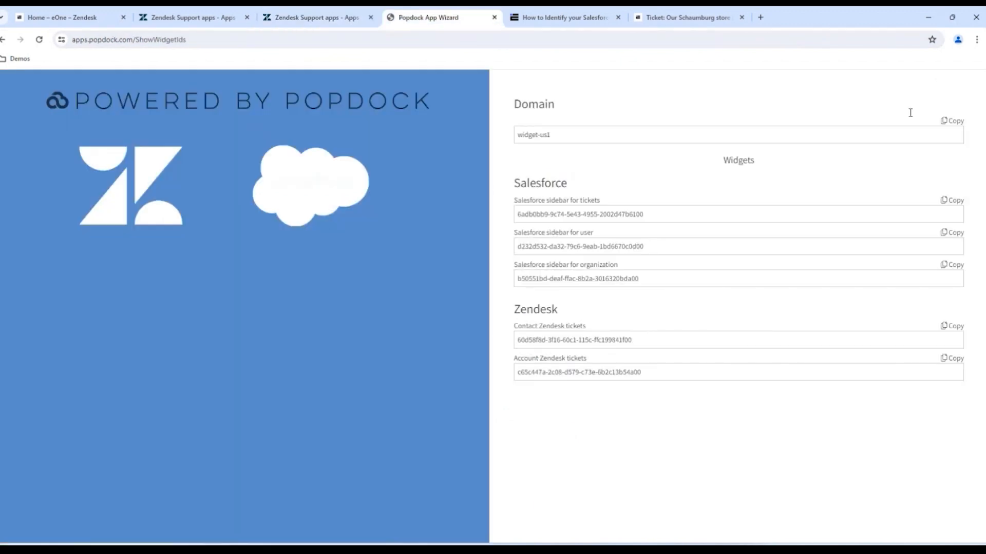
{"action": "left_click", "coordinate": [947, 121]}
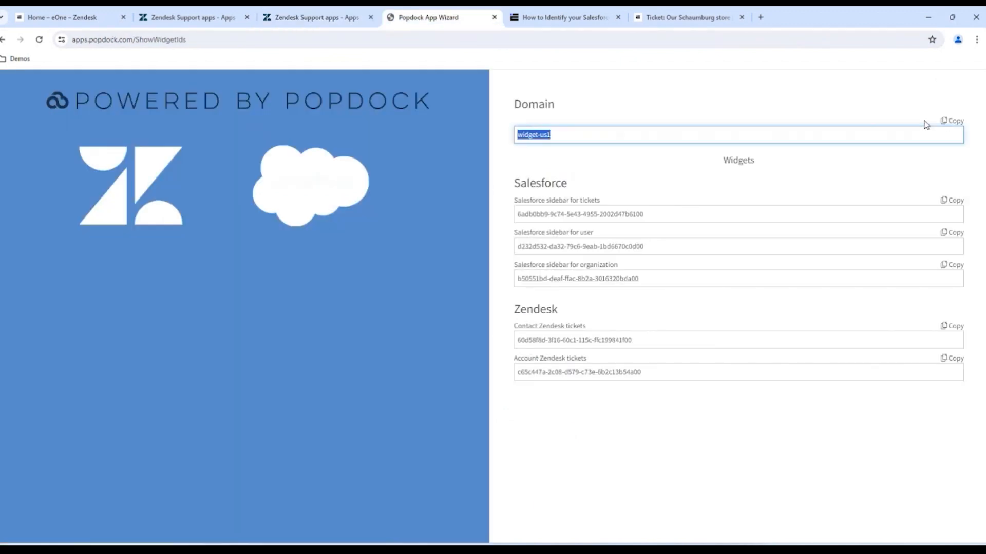
{"action": "left_click", "coordinate": [318, 20]}
{"action": "left_click", "coordinate": [195, 255]}
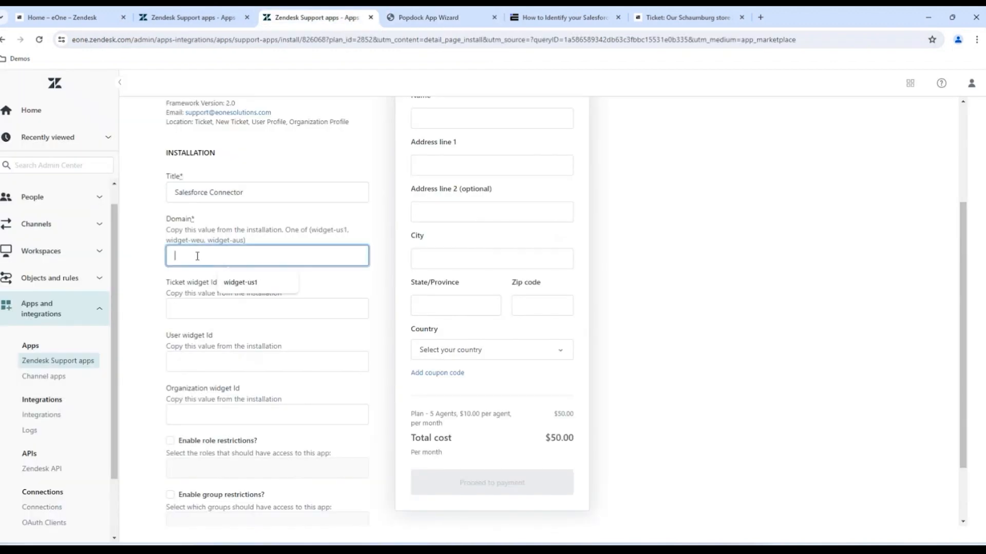
{"action": "key", "text": "ctrl+v"}
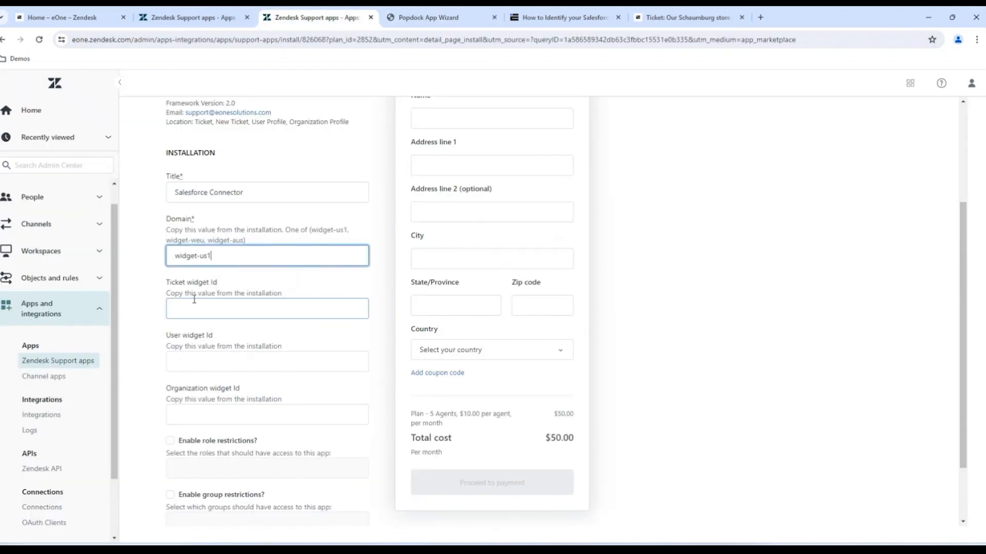
{"action": "left_click", "coordinate": [406, 19]}
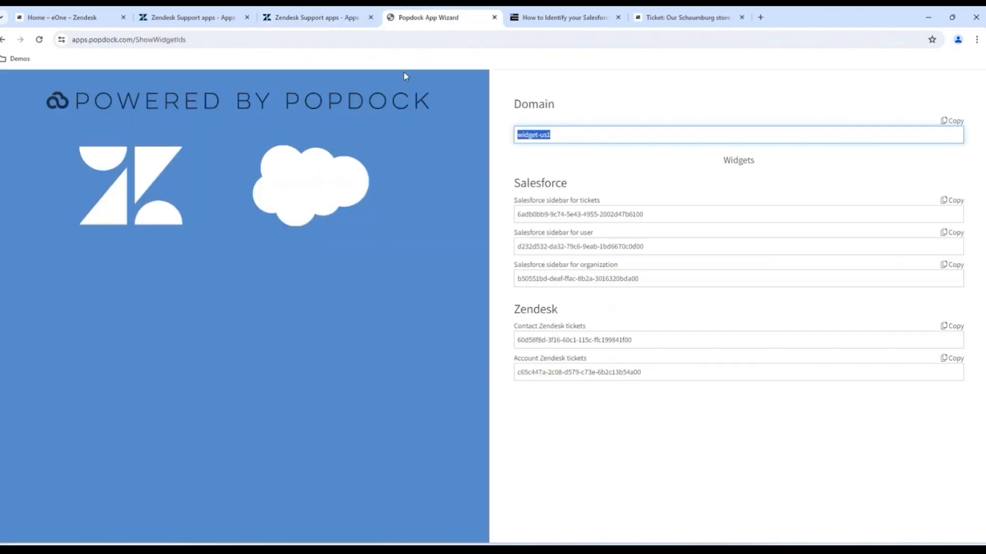
{"action": "left_click", "coordinate": [952, 201]}
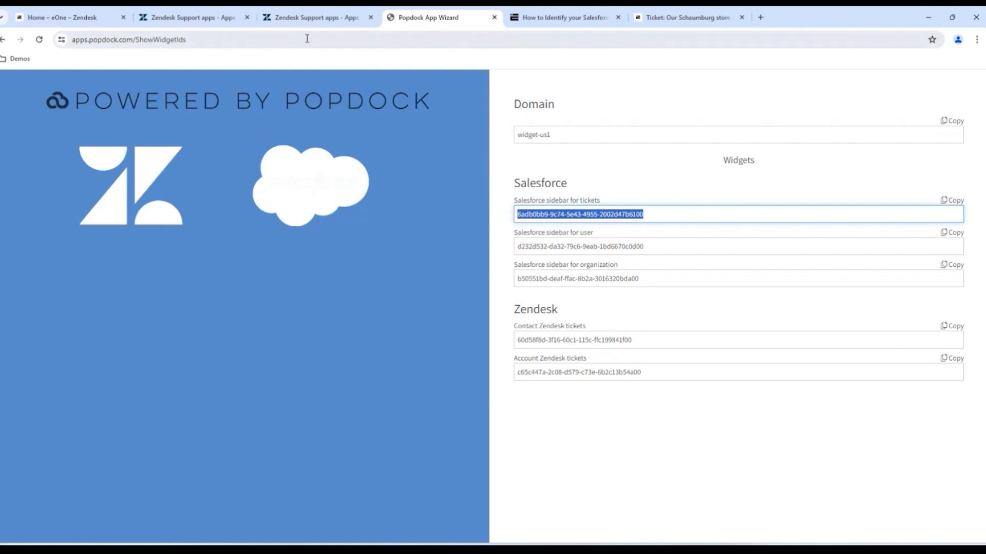
{"action": "left_click", "coordinate": [316, 20]}
{"action": "left_click", "coordinate": [195, 308]}
{"action": "key", "text": "ctrl+v"}
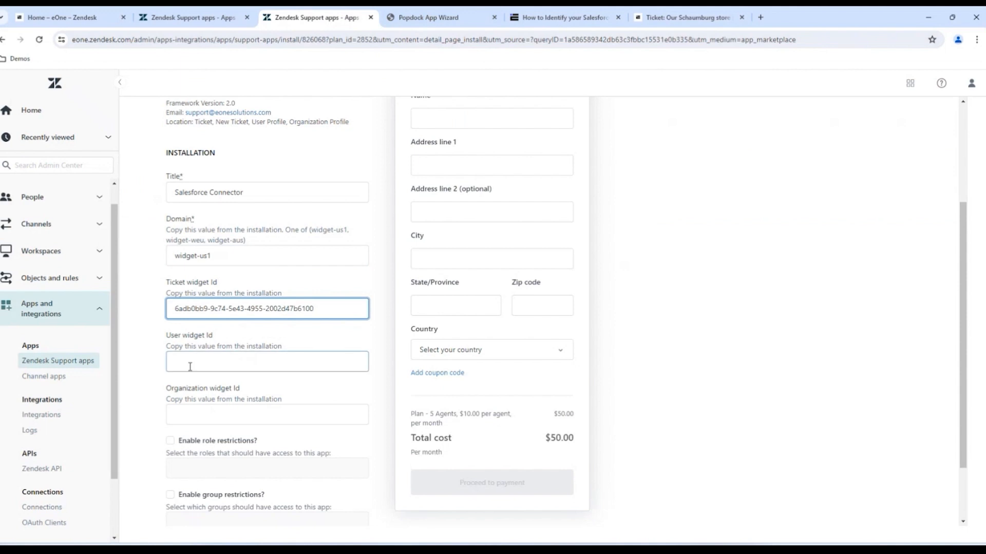
- Copy the user and organization sidebar IDs from Popdock into their widget Id fields
{"action": "left_click", "coordinate": [393, 20]}
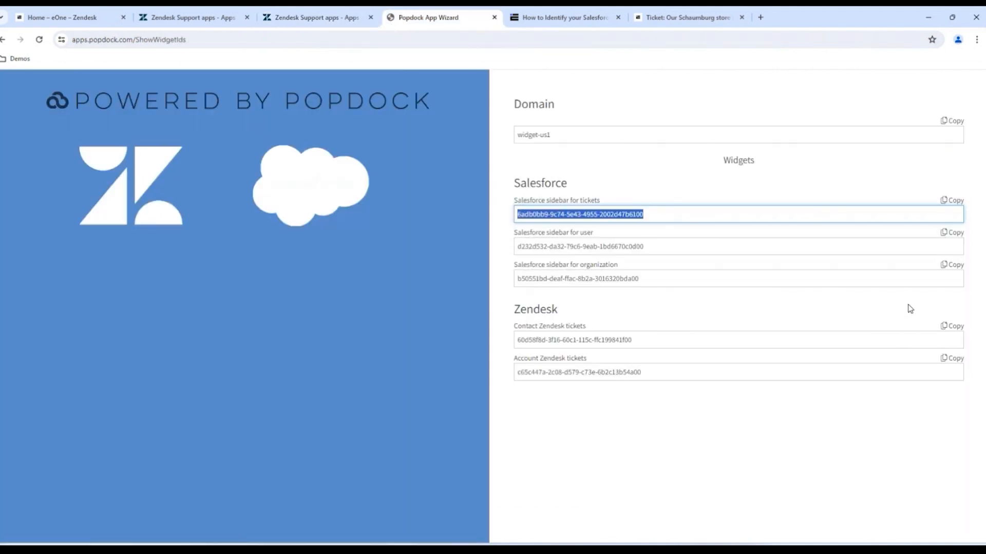
{"action": "left_click", "coordinate": [952, 233]}
{"action": "left_click", "coordinate": [340, 20]}
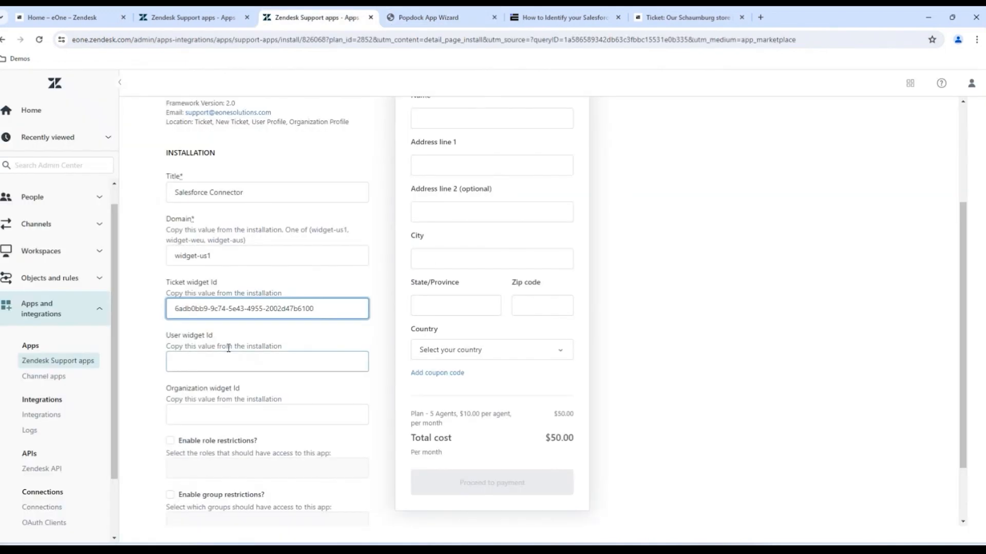
{"action": "left_click", "coordinate": [222, 358]}
{"action": "key", "text": "ctrl+v"}
{"action": "left_click", "coordinate": [397, 21]}
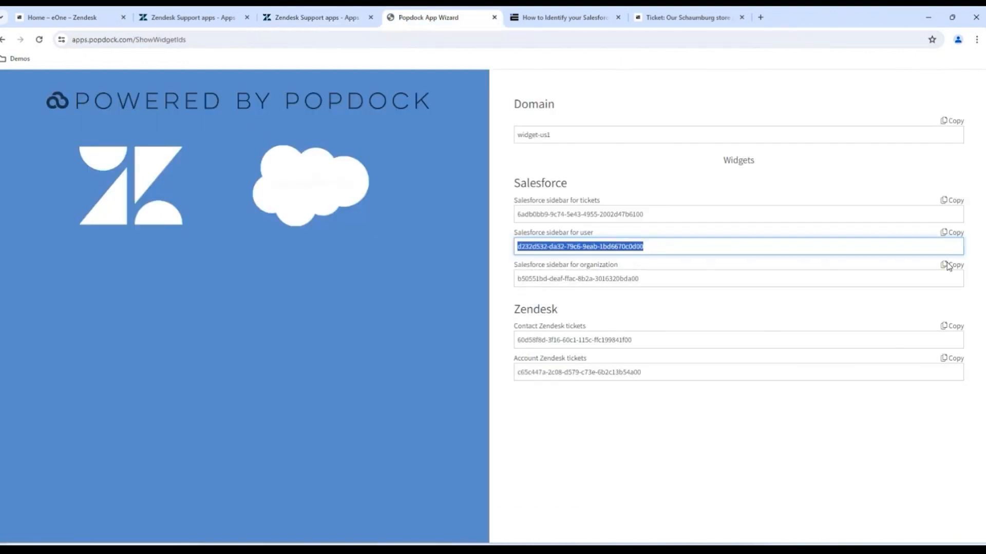
{"action": "left_click", "coordinate": [950, 265]}
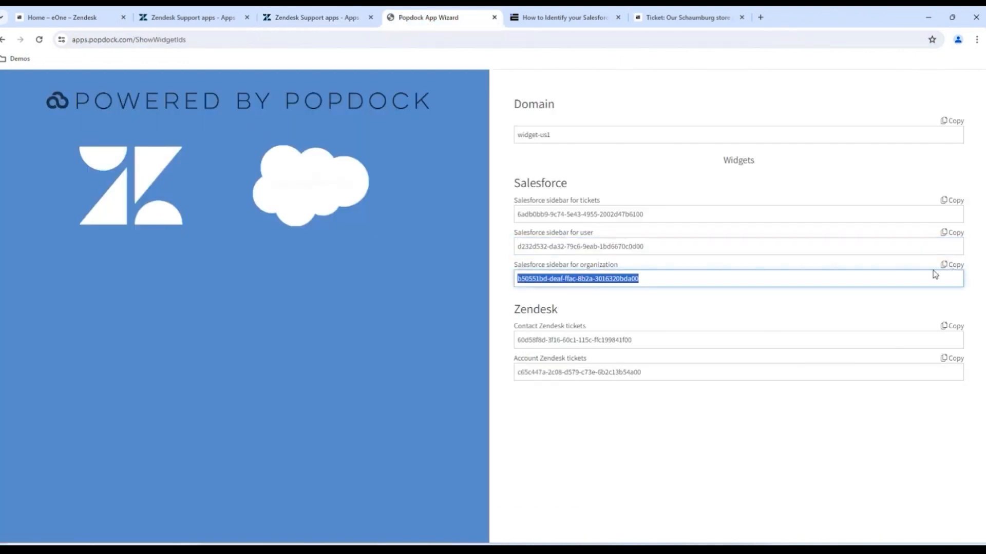
{"action": "left_click", "coordinate": [297, 19]}
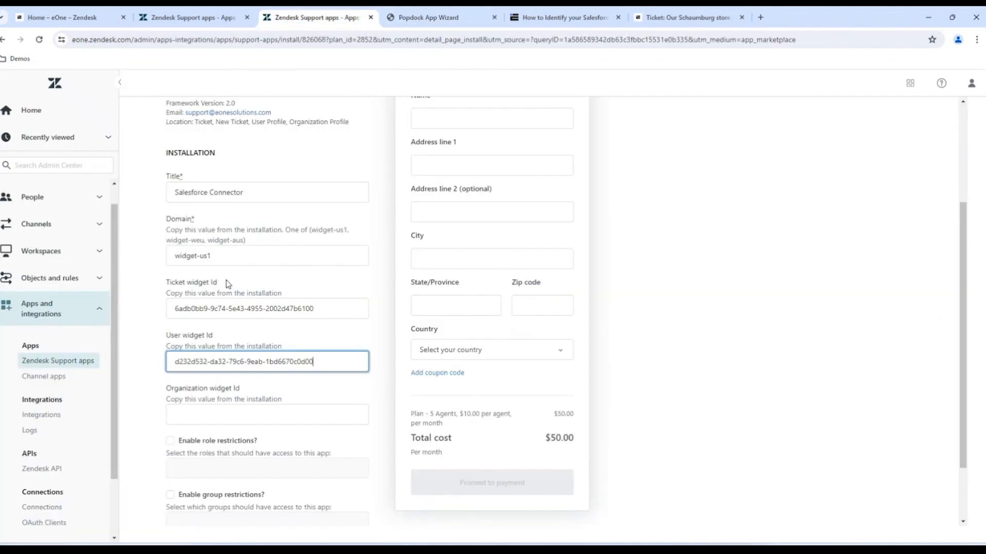
{"action": "left_click", "coordinate": [194, 415]}
{"action": "key", "text": "ctrl+v"}
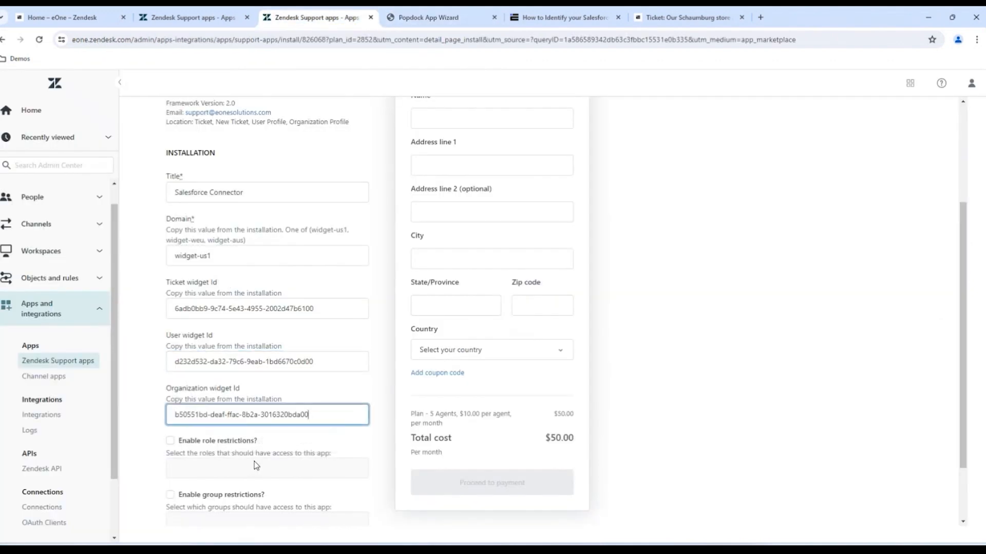
{"action": "scroll", "coordinate": [256, 465], "scroll_direction": "down", "scroll_amount": 2}
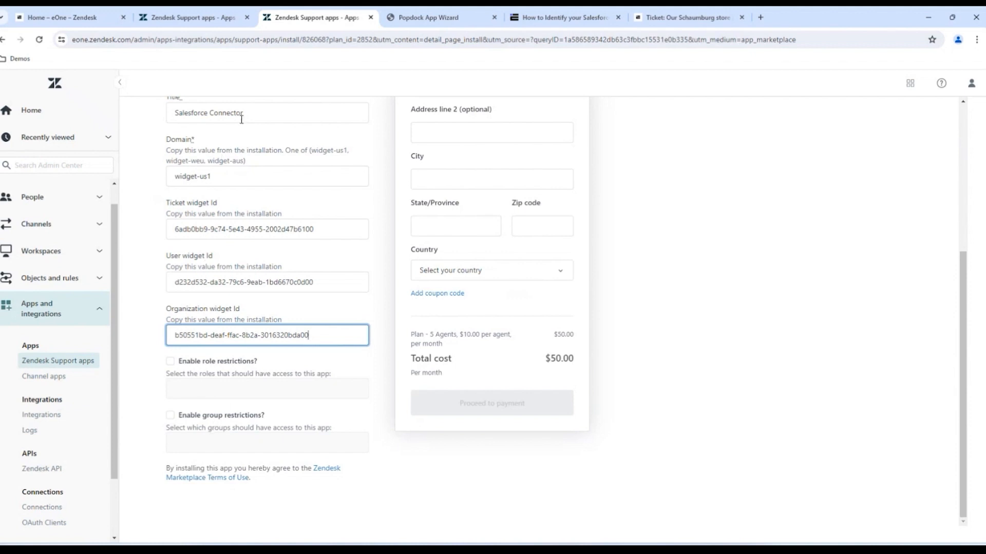
{"action": "scroll", "coordinate": [252, 250], "scroll_direction": "up", "scroll_amount": 1}
{"action": "scroll", "coordinate": [247, 226], "scroll_direction": "up", "scroll_amount": 2}
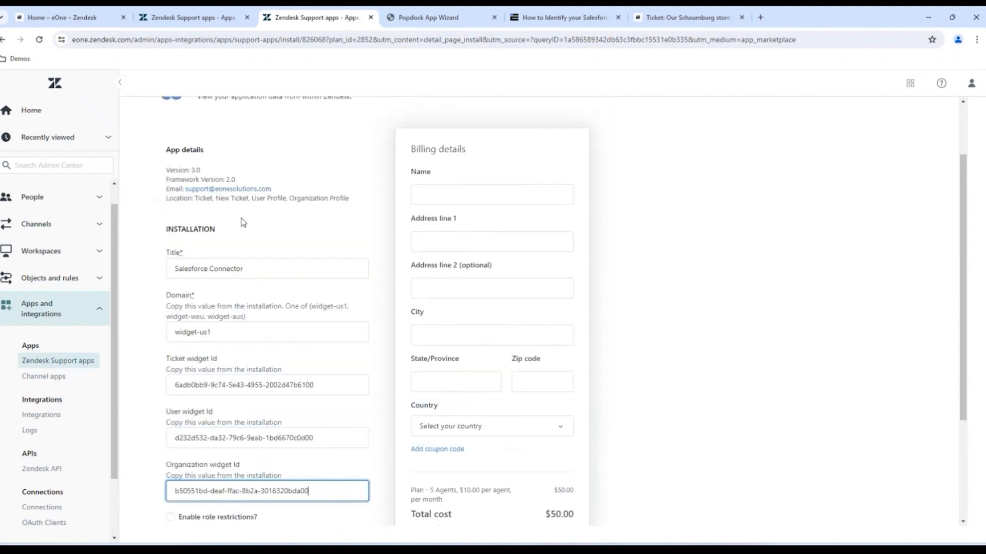
{"action": "scroll", "coordinate": [248, 220], "scroll_direction": "down", "scroll_amount": 1}
{"action": "scroll", "coordinate": [283, 237], "scroll_direction": "up", "scroll_amount": 1}
{"action": "scroll", "coordinate": [750, 348], "scroll_direction": "down", "scroll_amount": 2}
{"action": "scroll", "coordinate": [744, 349], "scroll_direction": "up", "scroll_amount": 1}
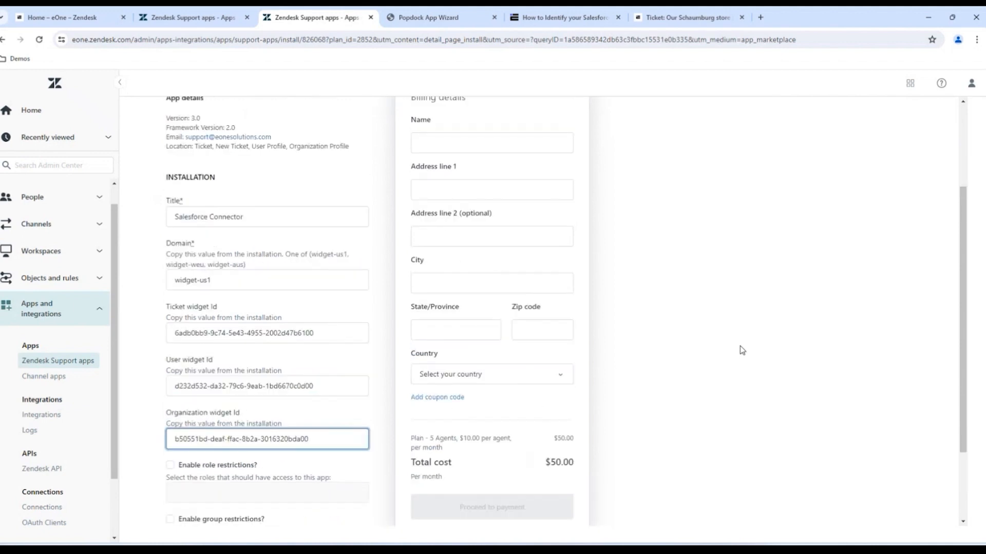
{"action": "scroll", "coordinate": [741, 349], "scroll_direction": "up", "scroll_amount": 1}
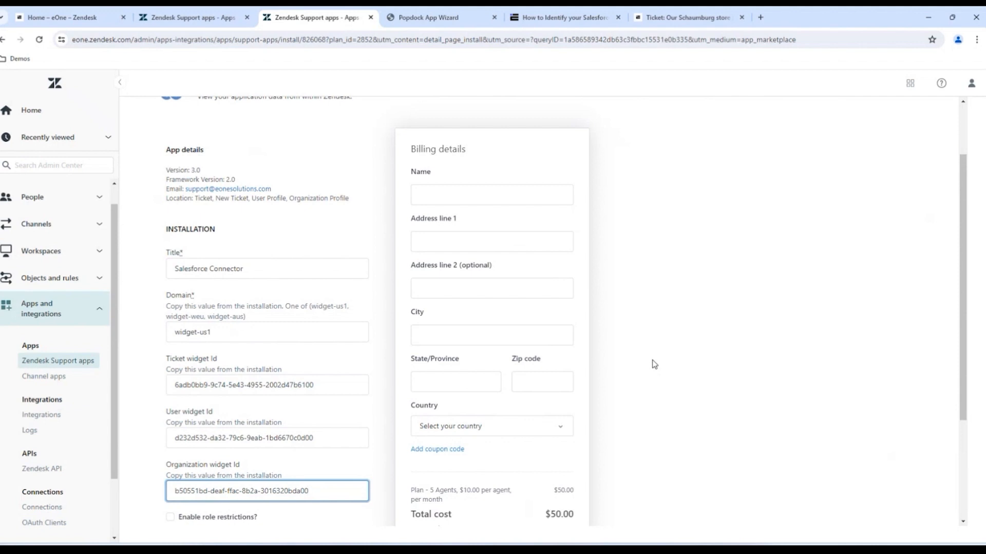
{"action": "left_click", "coordinate": [433, 299]}
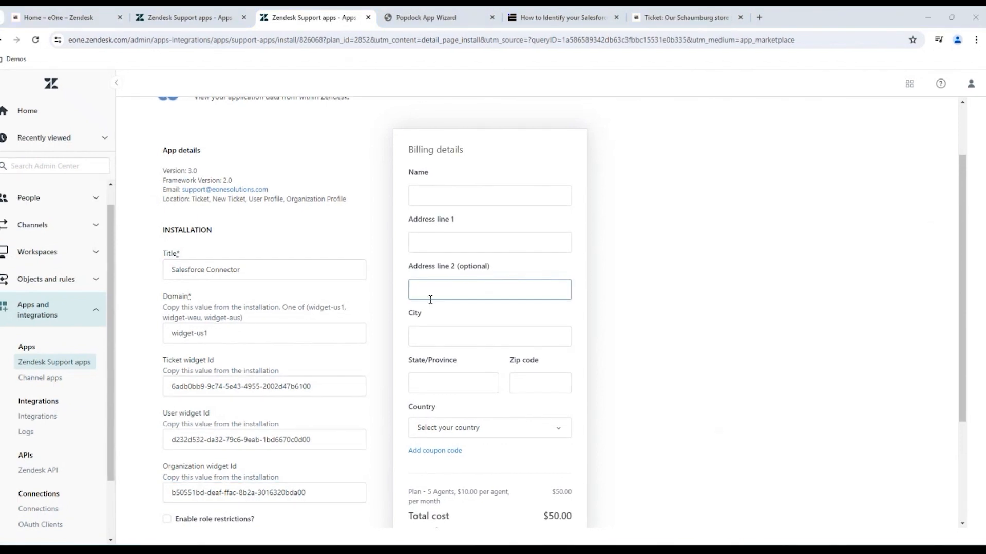
- Switch to the 'Our Schaumburg store' ticket to view the Salesforce Connector sidebar
{"action": "left_click", "coordinate": [703, 21]}
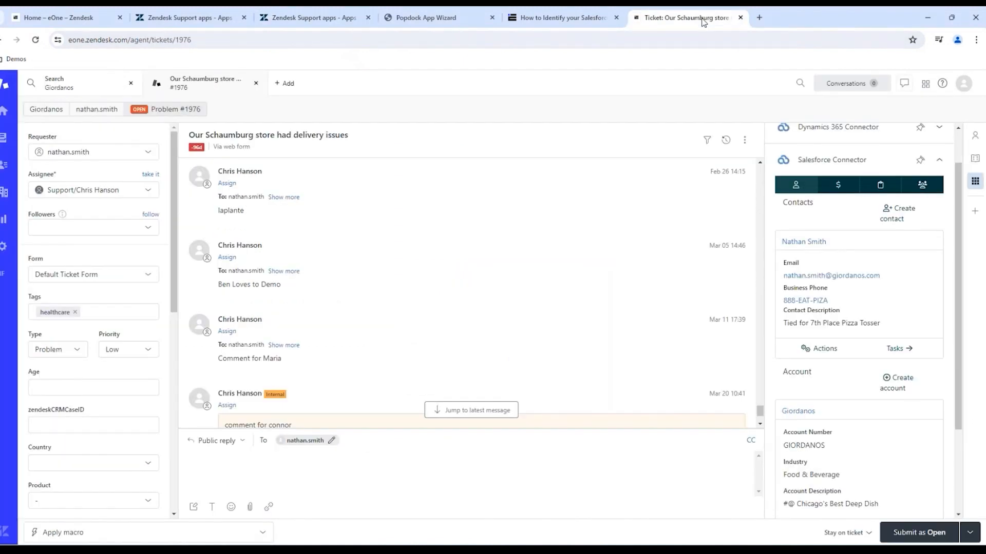